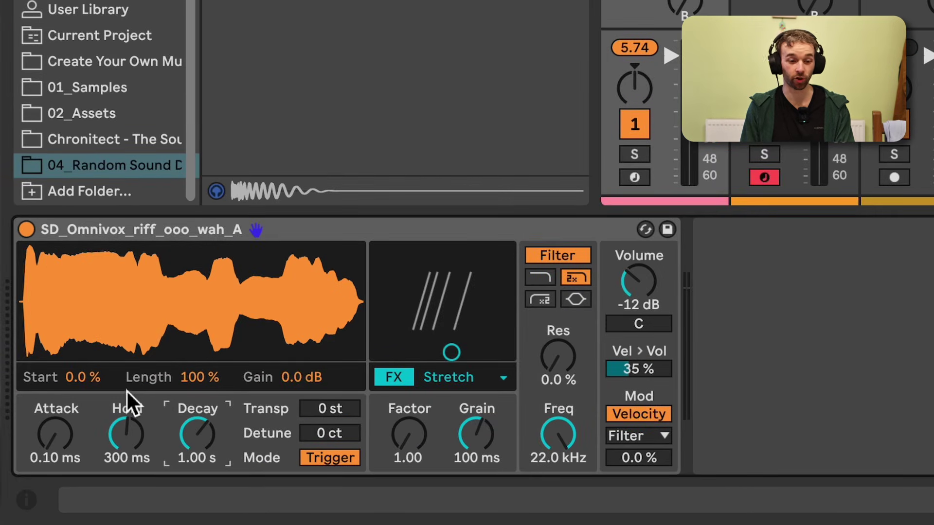
# Examine the Drum Sampler's Attack, Hold and Decay controls and compare its Gate and Trigger modes.
pyautogui.click(43, 443)
pyautogui.click(132, 438)
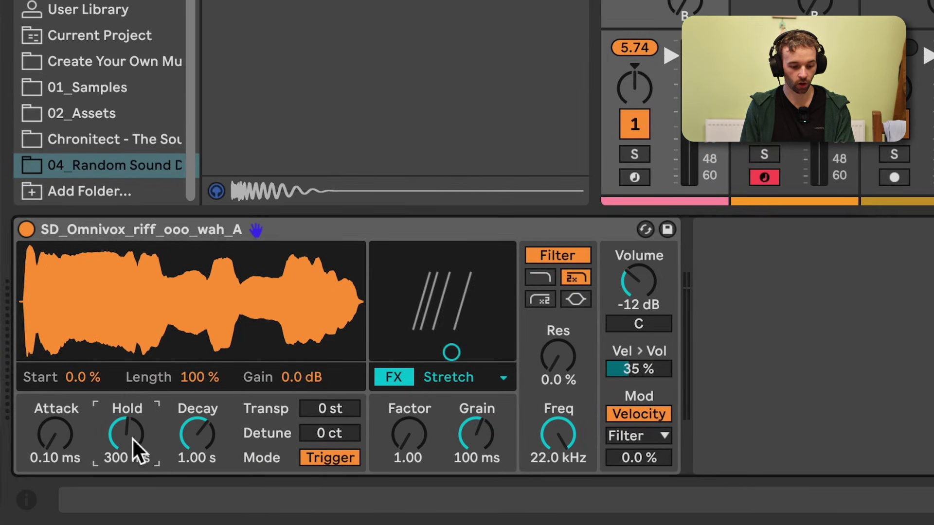
pyautogui.click(213, 442)
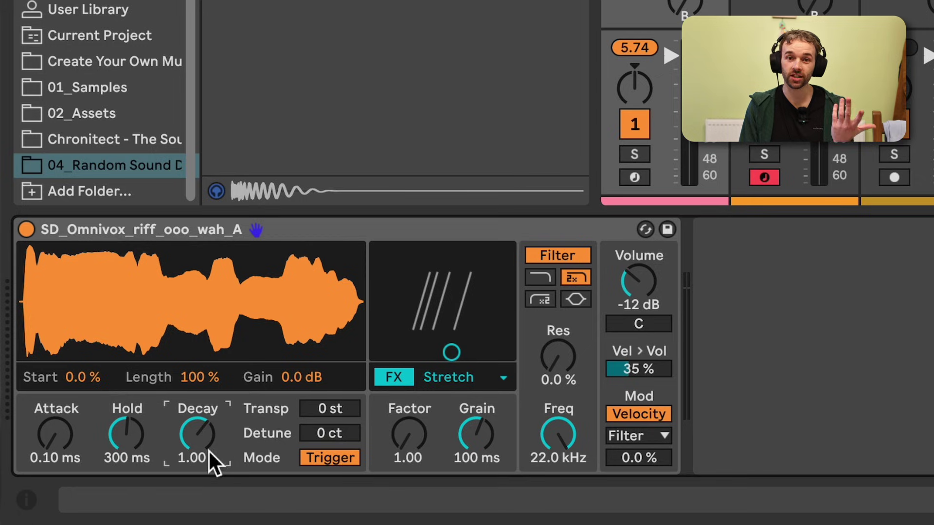
pyautogui.click(340, 460)
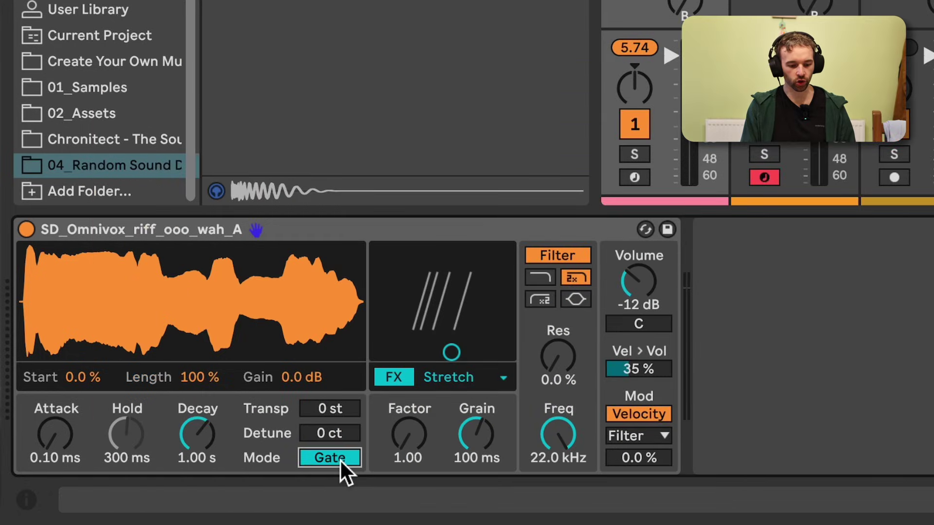
pyautogui.click(339, 460)
pyautogui.click(57, 440)
pyautogui.click(140, 434)
pyautogui.click(194, 438)
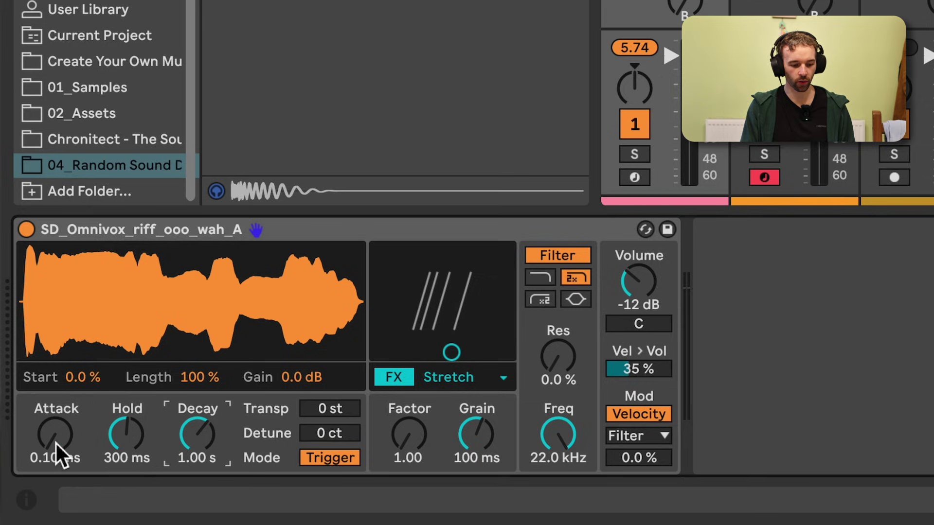
pyautogui.click(55, 441)
pyautogui.click(134, 434)
pyautogui.click(197, 440)
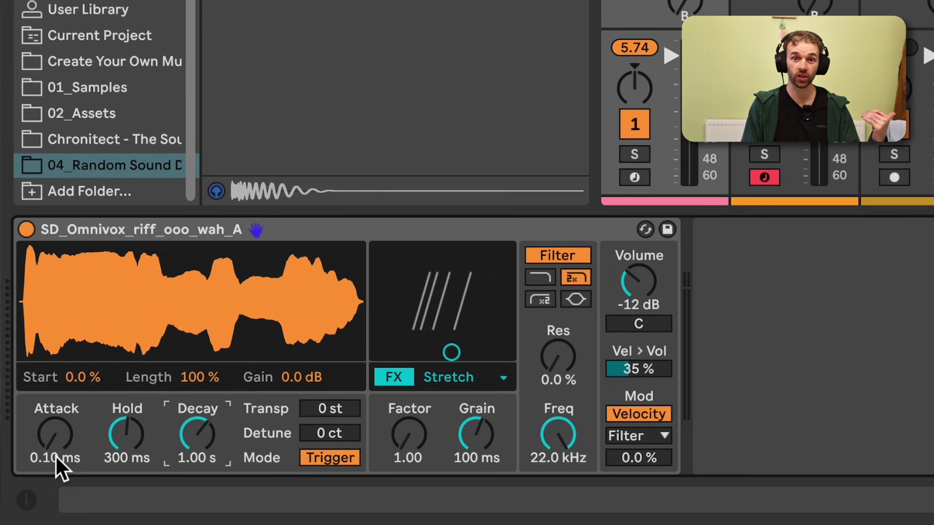
pyautogui.click(132, 438)
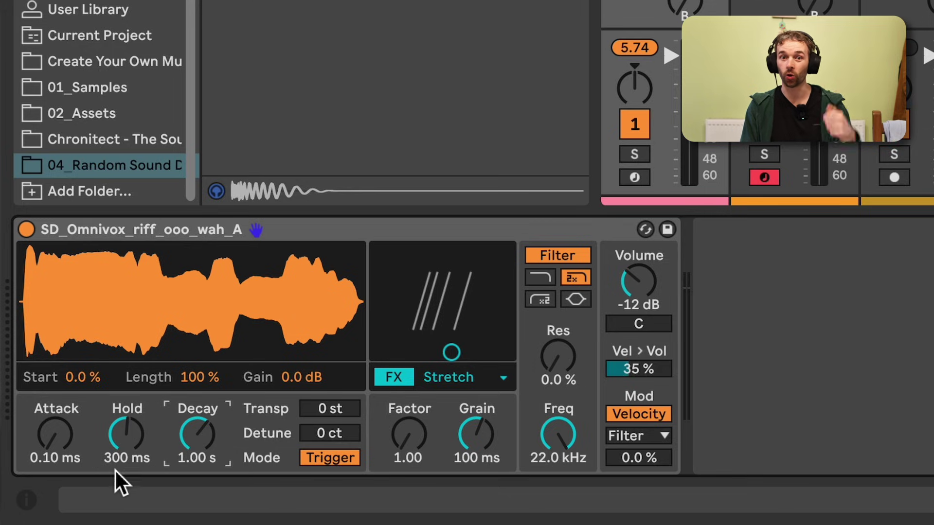
# Set the Drum Sampler's envelope to an Attack of 377 ms, a Hold of 4.00 s and a Decay of 267 ms.
pyautogui.click(400, 234)
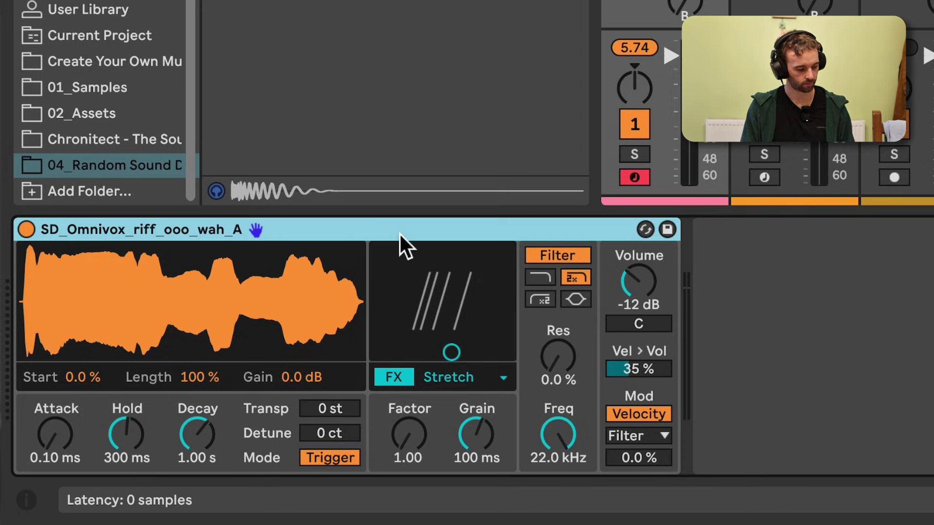
pyautogui.moveTo(317, 348)
pyautogui.moveTo(131, 441); pyautogui.dragTo(130, 425)
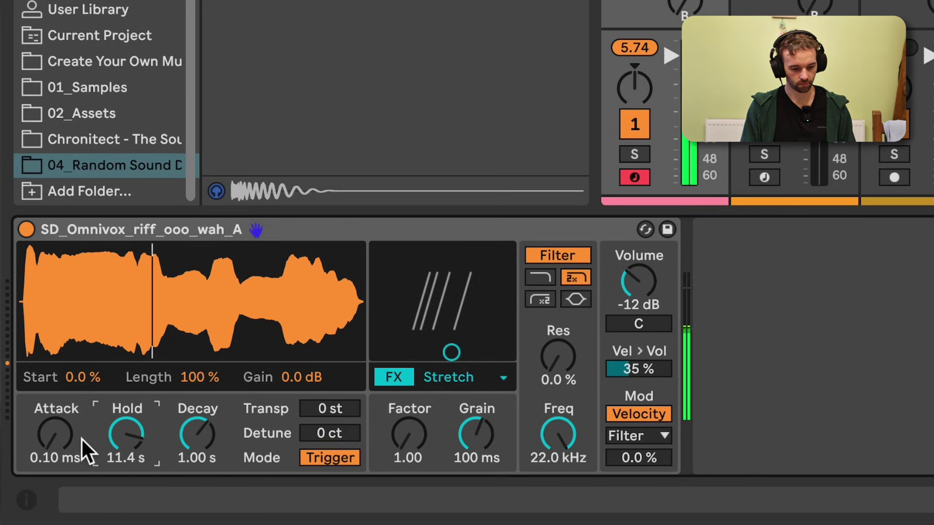
pyautogui.moveTo(67, 444)
pyautogui.mouseDown()
pyautogui.moveTo(66, 413)
pyautogui.moveTo(75, 455)
pyautogui.mouseUp()
pyautogui.moveTo(140, 446); pyautogui.dragTo(195, 445)
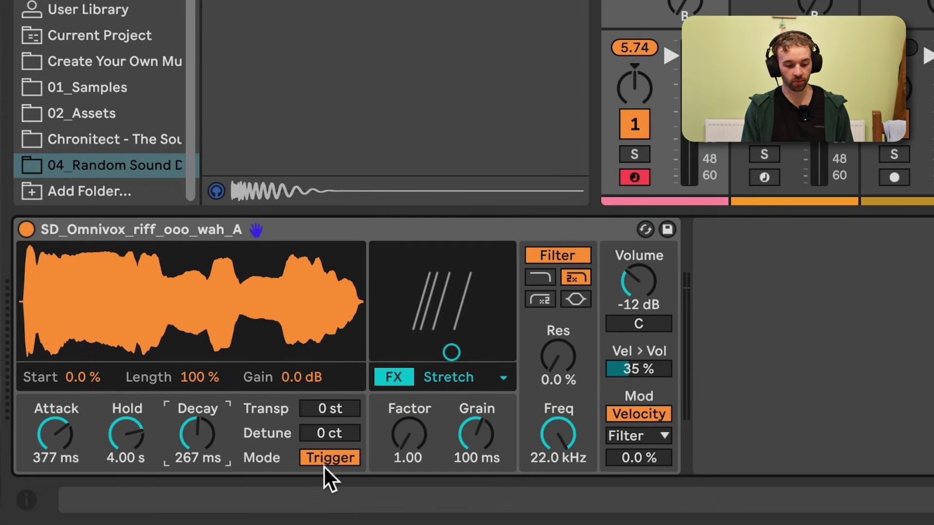
# Change the Drum Sampler's envelope mode to Gate and review its Attack and Decay controls.
pyautogui.click(324, 463)
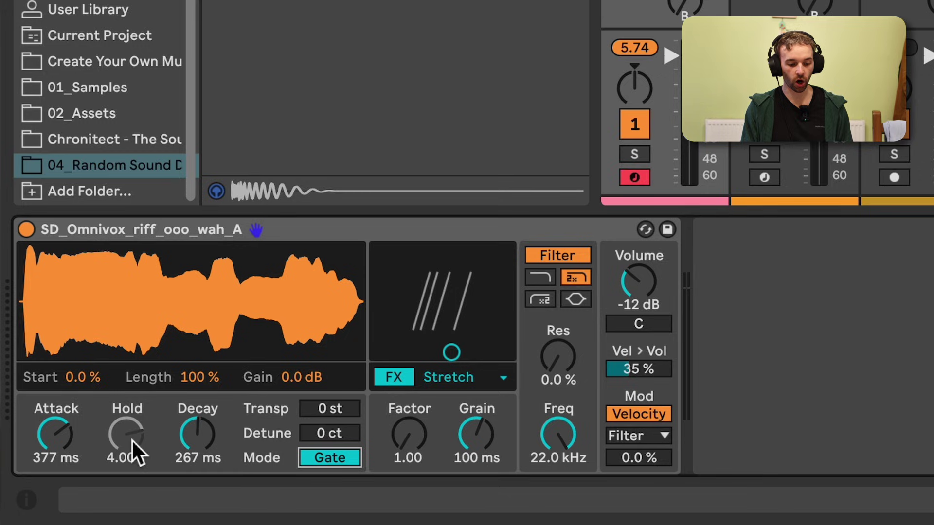
pyautogui.click(56, 434)
pyautogui.click(194, 427)
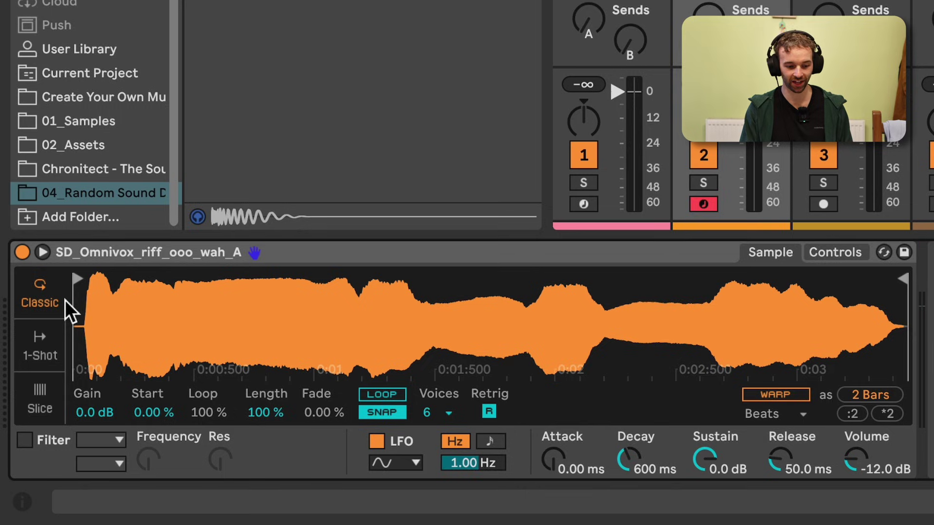
# Compare Simpler's 1-Shot and Classic playback modes, return to Classic, and inspect its envelope controls.
pyautogui.click(45, 348)
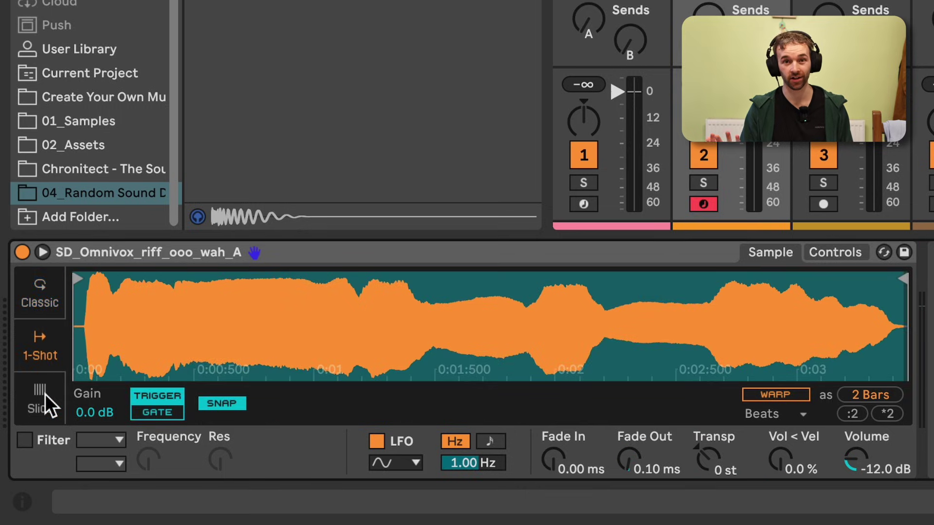
pyautogui.click(43, 297)
pyautogui.click(42, 343)
pyautogui.click(38, 301)
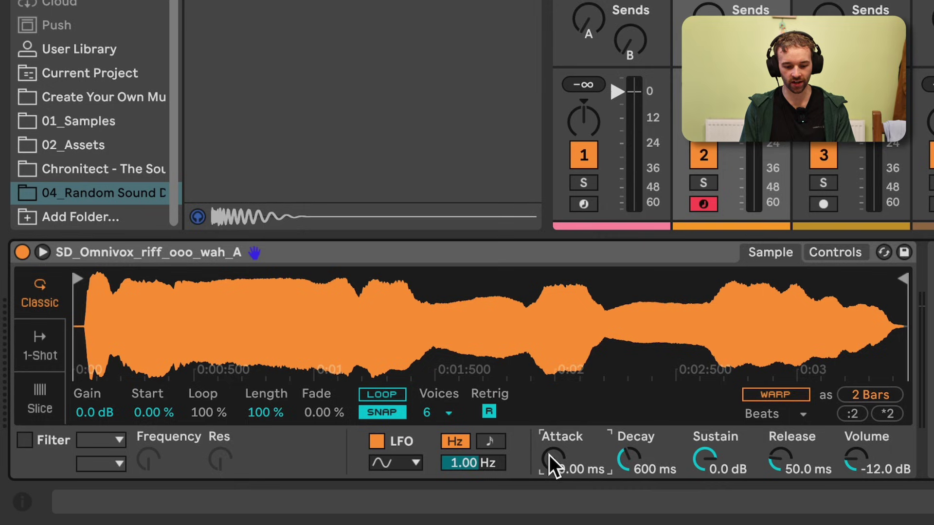
pyautogui.click(629, 460)
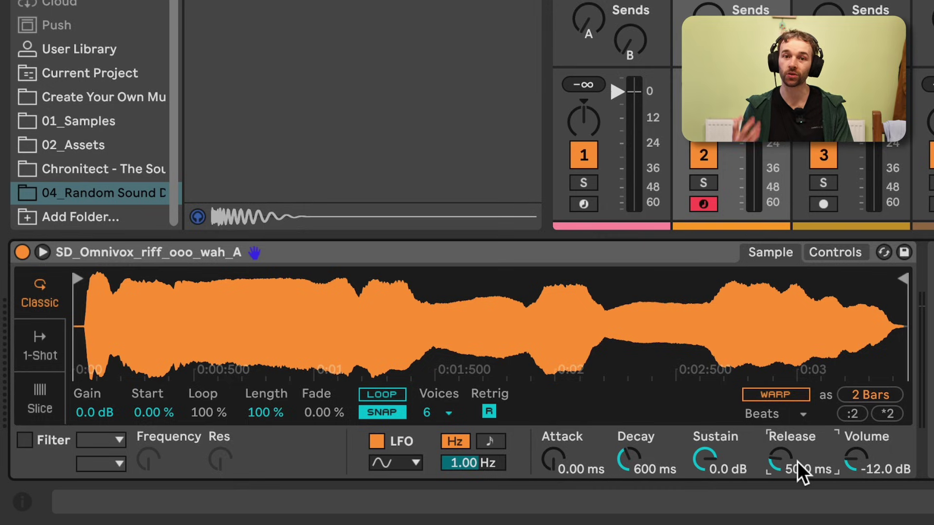
# Show Simpler's amplitude envelope and set Attack to 2.23 s, Decay to 1.49 s, Sustain to -14 dB and Release to 4.18 s.
pyautogui.click(833, 255)
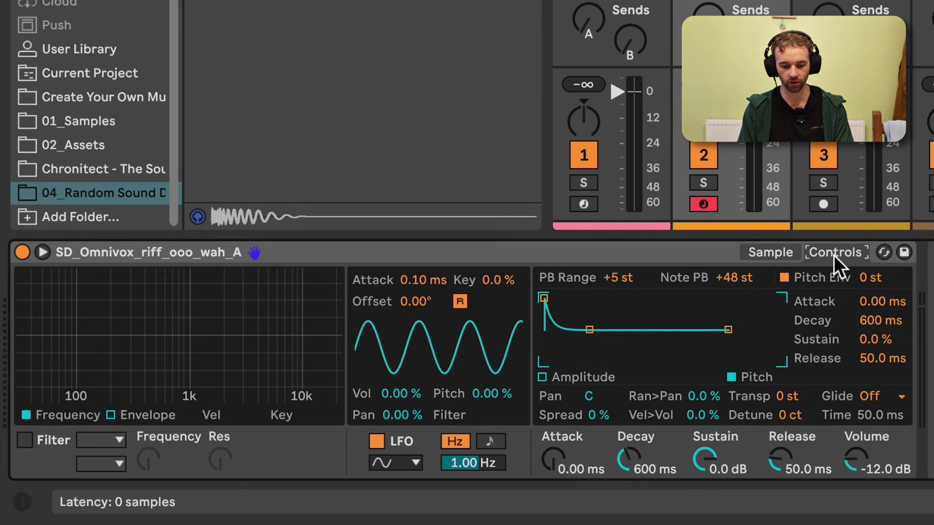
pyautogui.click(580, 379)
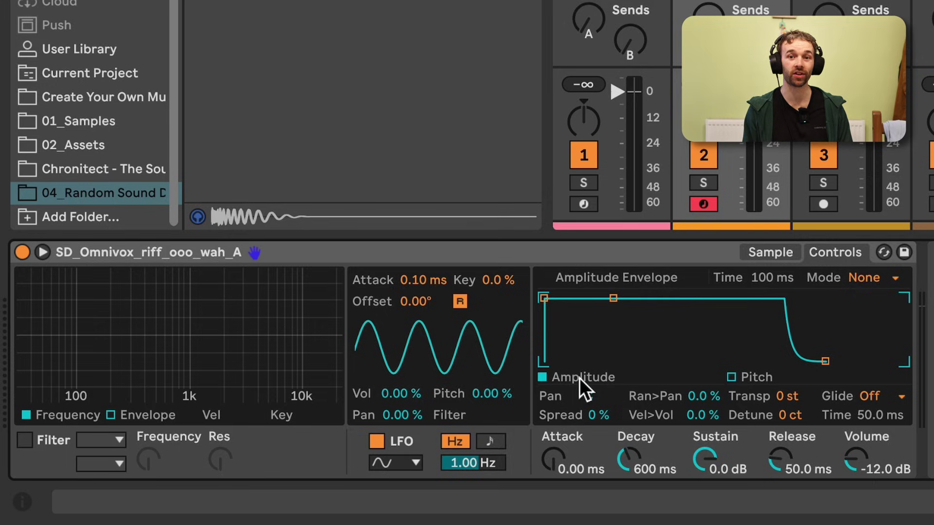
pyautogui.moveTo(564, 462); pyautogui.dragTo(562, 423)
pyautogui.moveTo(719, 470); pyautogui.dragTo(719, 496)
pyautogui.click(817, 468)
pyautogui.moveTo(817, 468); pyautogui.dragTo(817, 438)
pyautogui.moveTo(643, 468); pyautogui.dragTo(642, 448)
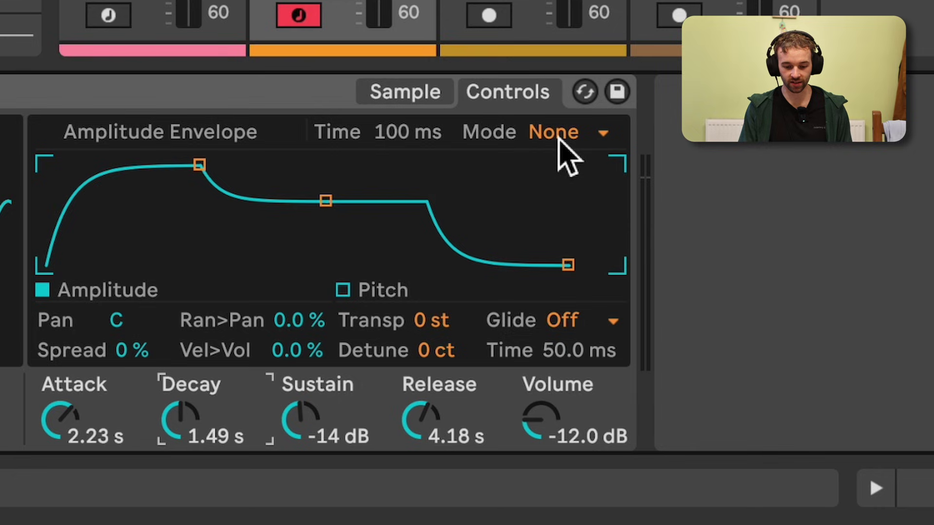
# Set the amplitude envelope's loop mode to Trigger and review the other available modes.
pyautogui.click(555, 132)
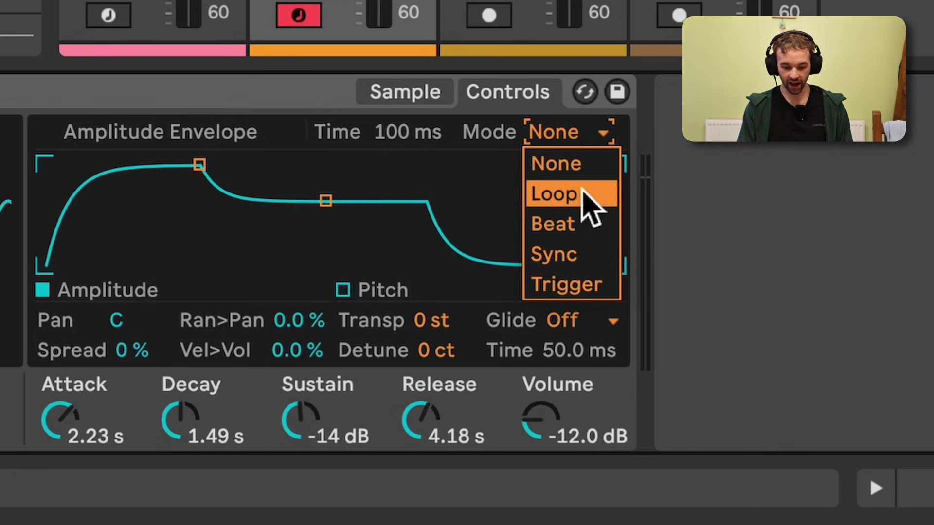
pyautogui.click(613, 302)
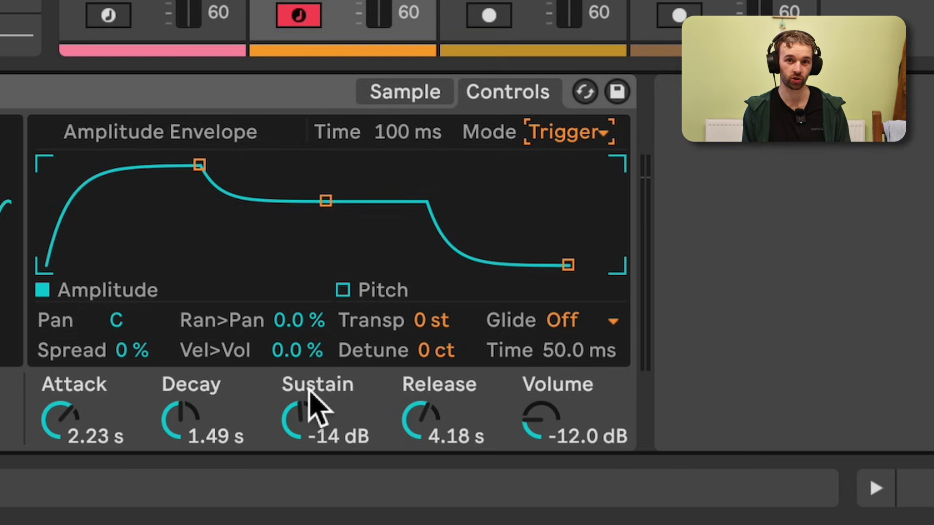
pyautogui.click(567, 132)
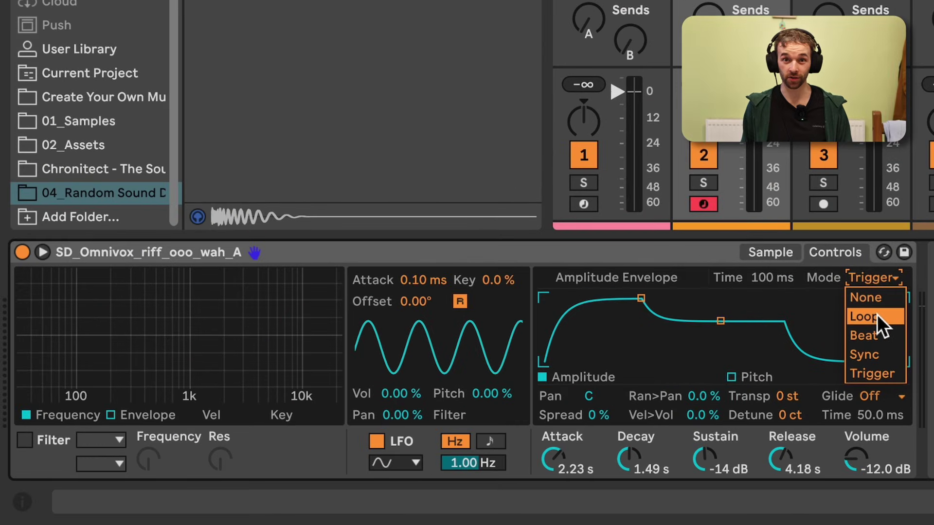
pyautogui.press('Escape')
# Return to Simpler's sample view and switch playback to 1-Shot with Gate behaviour.
pyautogui.click(770, 257)
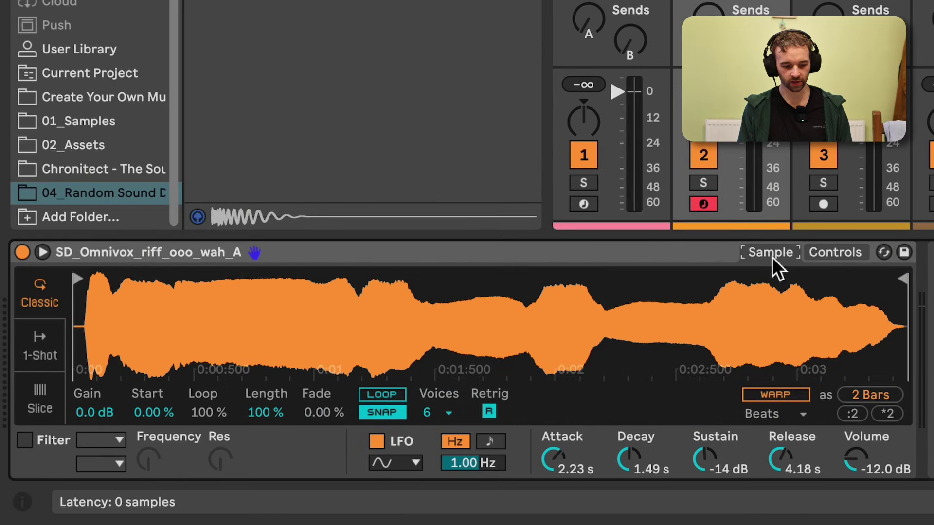
pyautogui.click(55, 348)
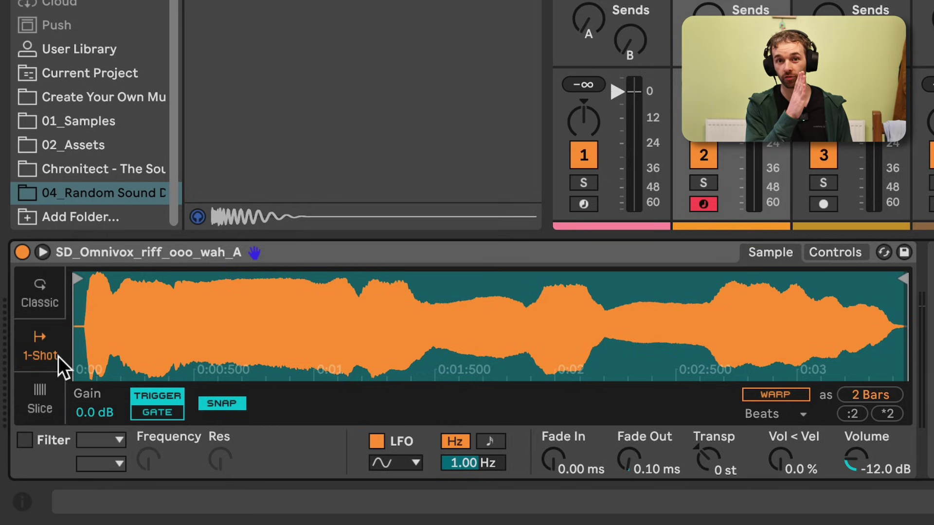
pyautogui.press('a')
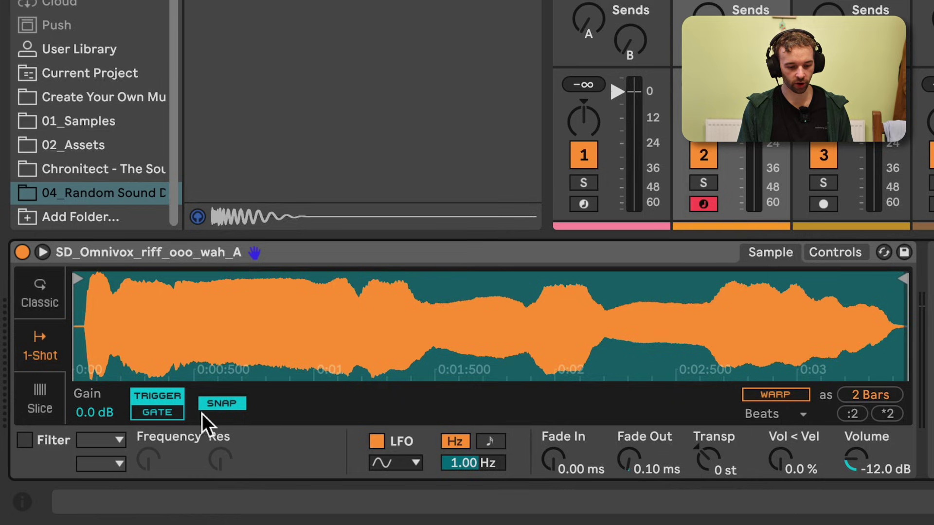
pyautogui.click(166, 412)
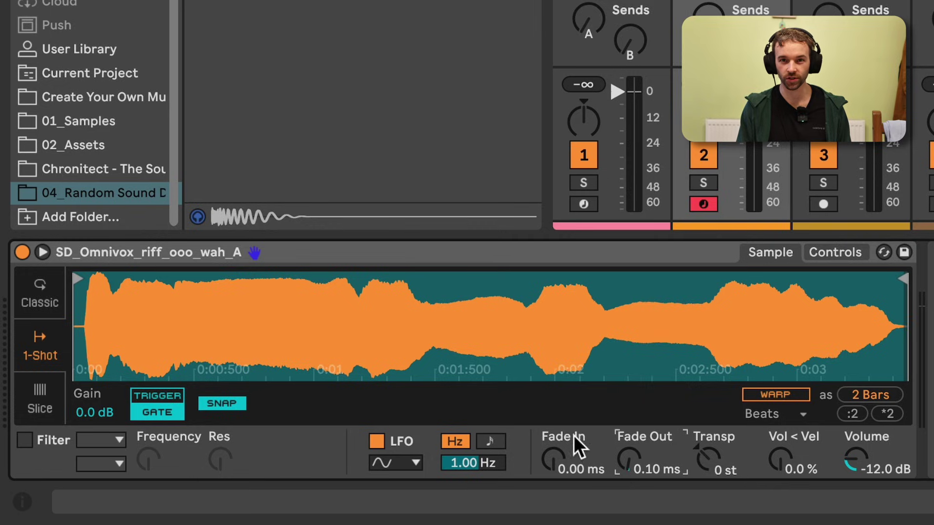
# Lengthen the one-shot sample's Fade In and set its Fade Out to 636 ms.
pyautogui.moveTo(567, 460); pyautogui.dragTo(566, 443)
pyautogui.moveTo(628, 460)
pyautogui.mouseDown()
pyautogui.moveTo(628, 440)
pyautogui.moveTo(624, 461)
pyautogui.mouseUp()
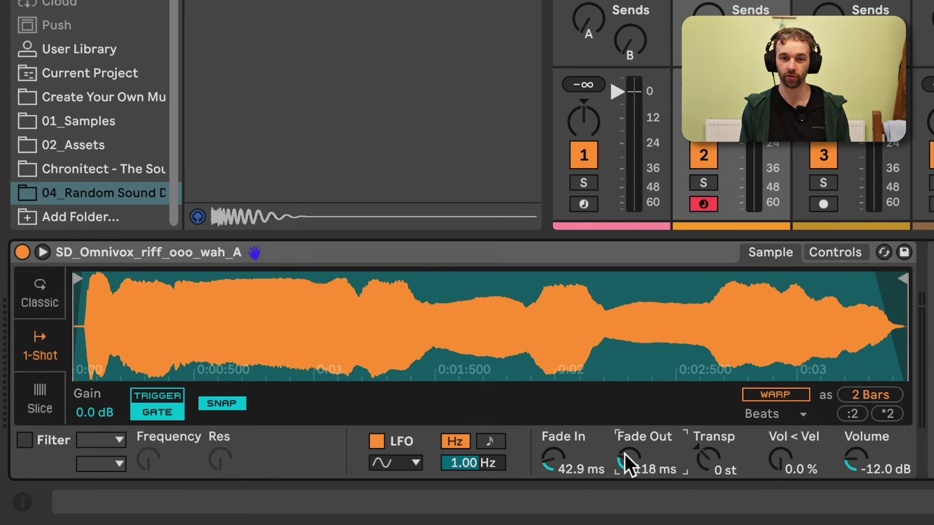
pyautogui.moveTo(624, 453); pyautogui.dragTo(625, 419)
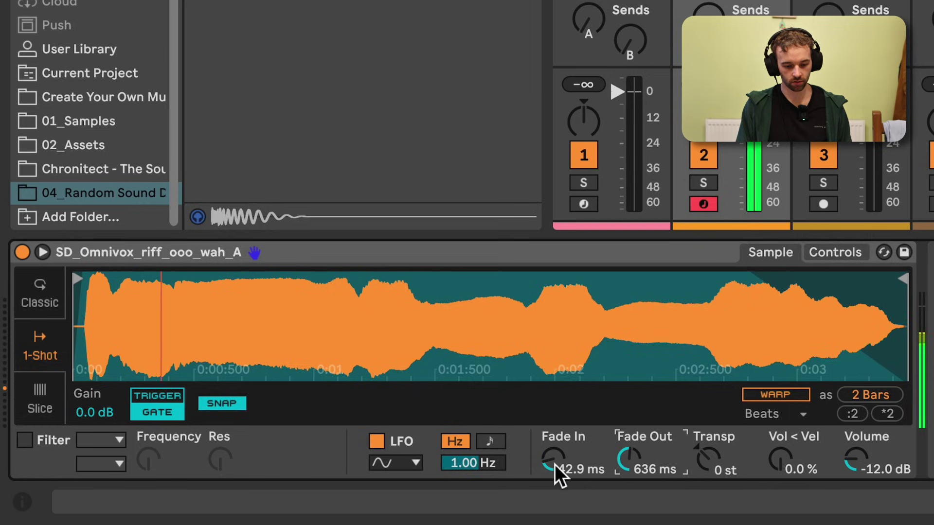
pyautogui.moveTo(555, 464); pyautogui.dragTo(546, 430)
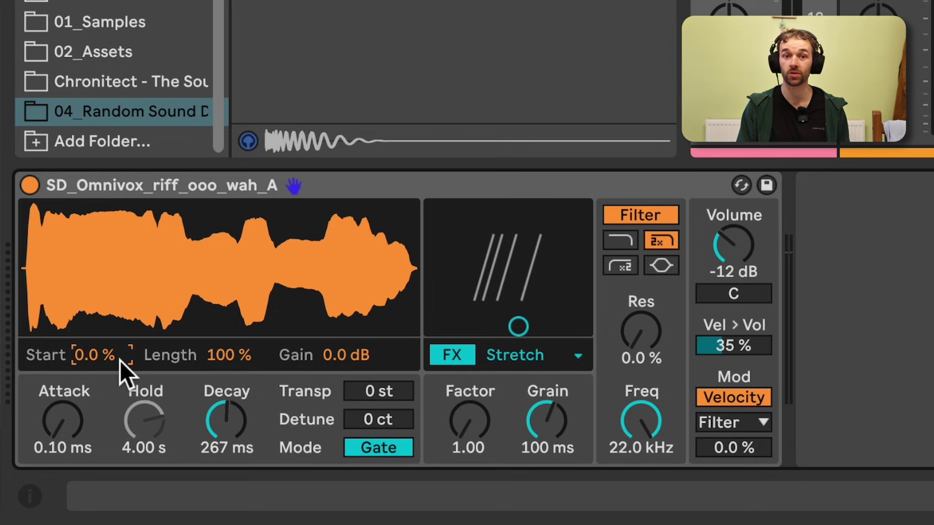
# In the Drum Sampler, set the sample's Start to 33 % and its Length to 5.5 %.
pyautogui.moveTo(120, 361); pyautogui.dragTo(120, 294)
pyautogui.moveTo(118, 360)
pyautogui.mouseDown()
pyautogui.moveTo(118, 379)
pyautogui.moveTo(117, 359)
pyautogui.mouseUp()
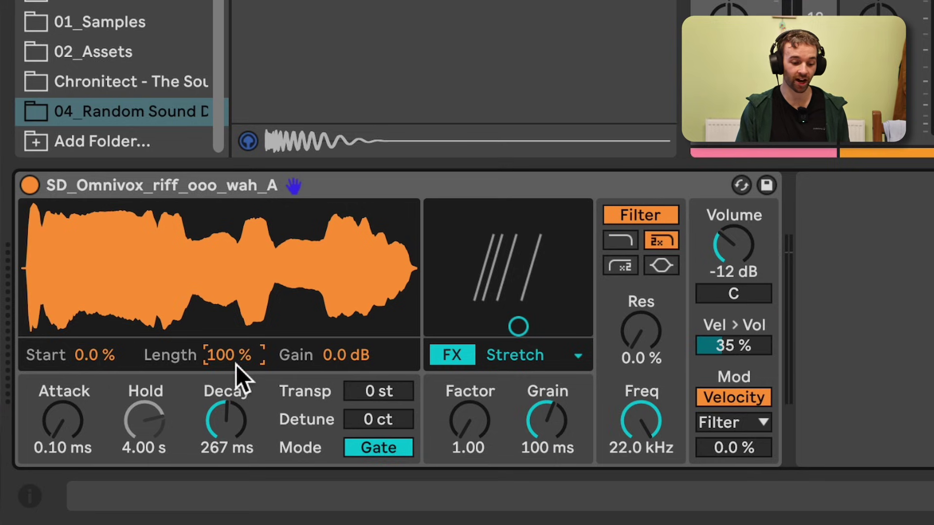
pyautogui.moveTo(97, 357); pyautogui.dragTo(97, 338)
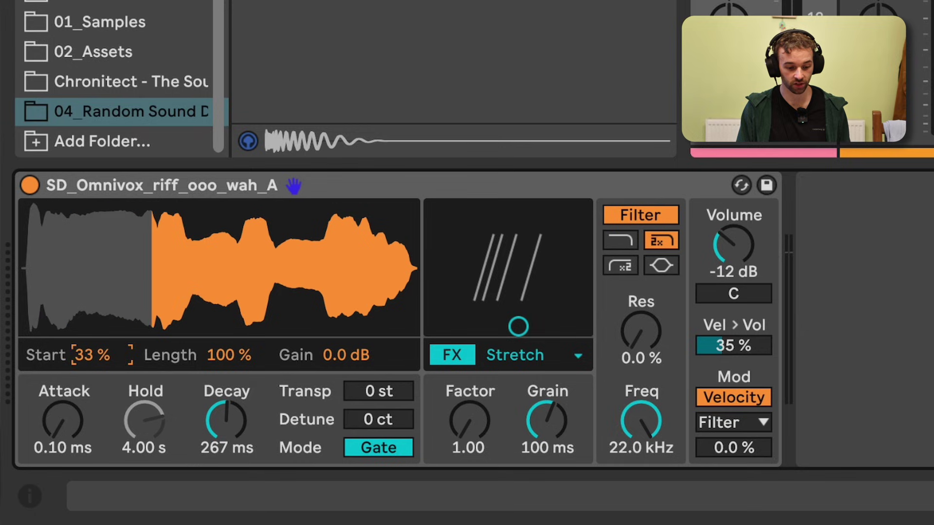
pyautogui.moveTo(224, 355); pyautogui.dragTo(223, 405)
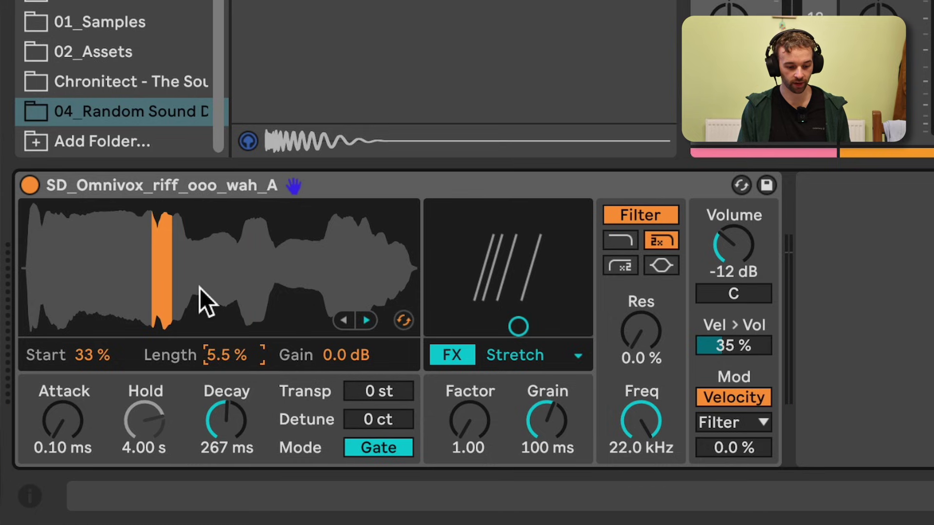
# Lower the Drum Sampler's sample Gain to -4.1 dB and shift the sample's Start position.
pyautogui.moveTo(355, 361)
pyautogui.mouseDown()
pyautogui.moveTo(355, 384)
pyautogui.moveTo(356, 353)
pyautogui.moveTo(355, 390)
pyautogui.moveTo(356, 349)
pyautogui.moveTo(353, 359)
pyautogui.mouseUp()
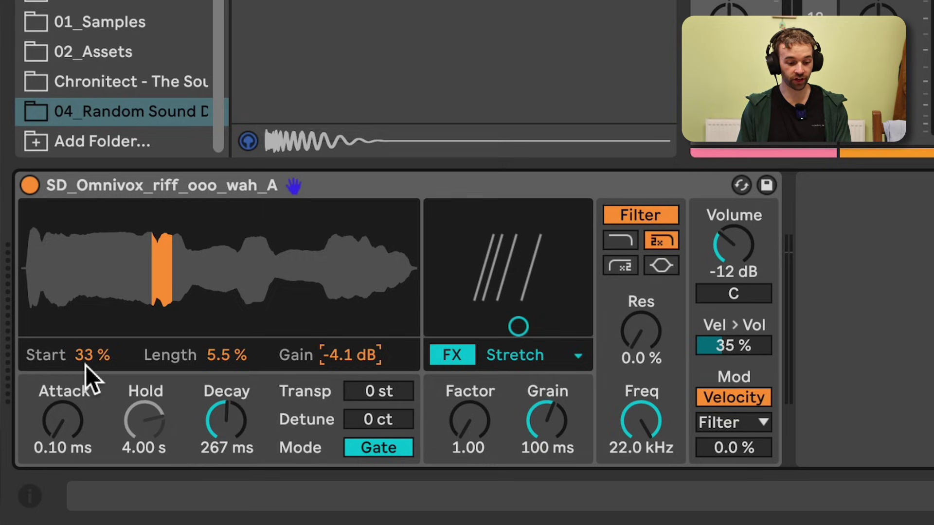
pyautogui.moveTo(96, 365); pyautogui.dragTo(84, 306)
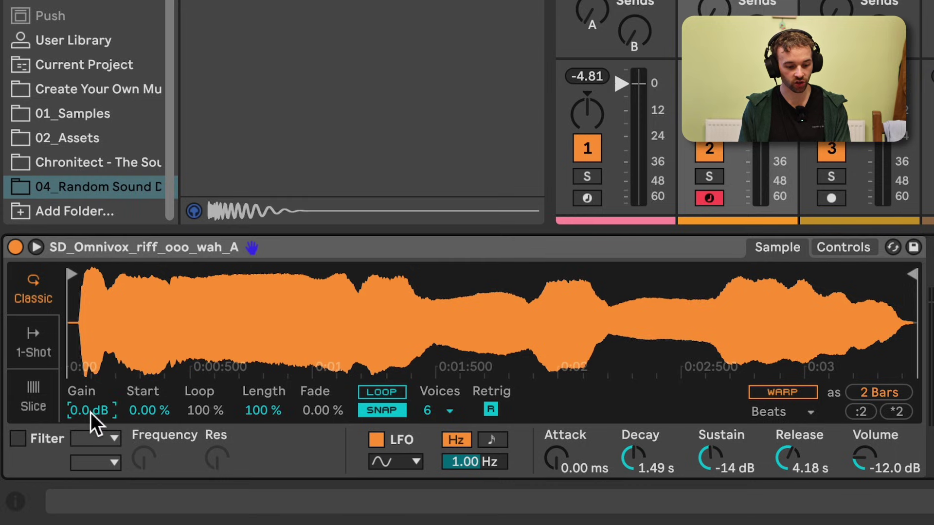
# In Simpler, set Start to 16.4 %, Length to 2.34 % and Gain to -0.1 dB, and move the sample's start marker slightly inward.
pyautogui.moveTo(132, 401); pyautogui.dragTo(132, 365)
pyautogui.moveTo(244, 411); pyautogui.dragTo(244, 467)
pyautogui.moveTo(102, 410)
pyautogui.mouseDown()
pyautogui.moveTo(102, 428)
pyautogui.moveTo(102, 399)
pyautogui.moveTo(103, 411)
pyautogui.mouseUp()
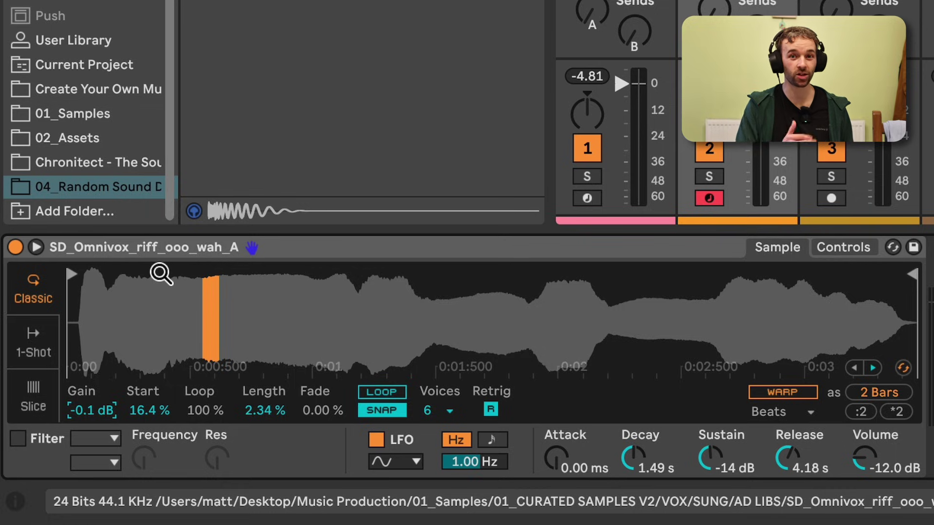
pyautogui.moveTo(79, 282)
pyautogui.mouseDown()
pyautogui.moveTo(177, 282)
pyautogui.moveTo(87, 284)
pyautogui.moveTo(95, 290)
pyautogui.mouseUp()
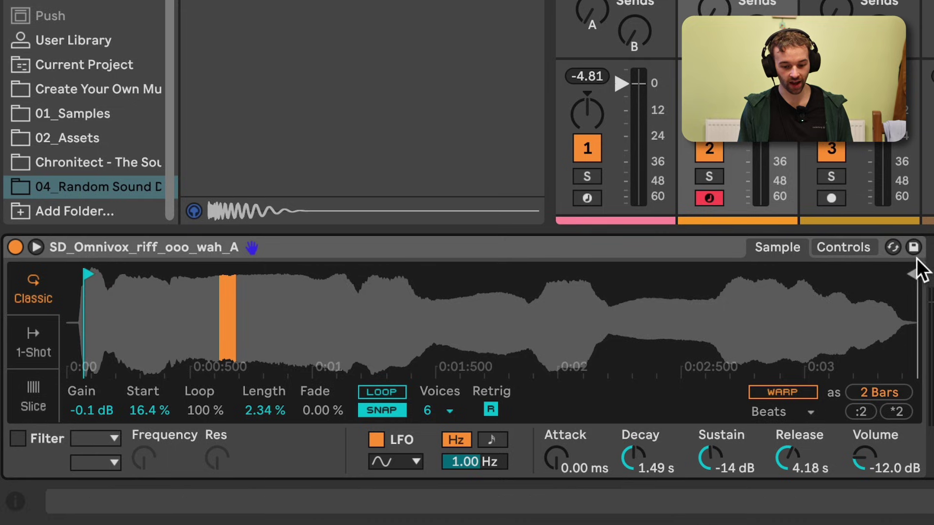
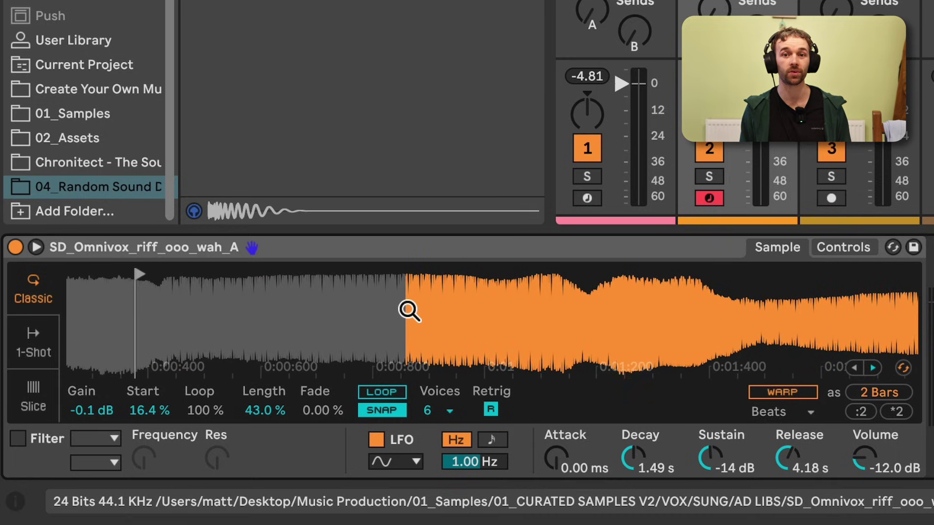
# Turn on looping for the vocal sample in Simpler, then set Loop to 85.9 % and Fade to 64.8 %.
pyautogui.moveTo(409, 311); pyautogui.dragTo(410, 312)
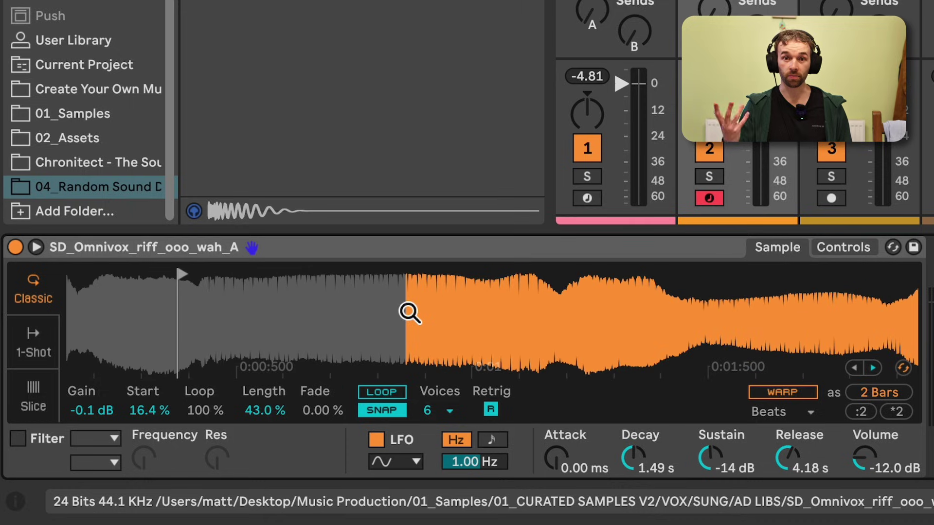
pyautogui.press('-')
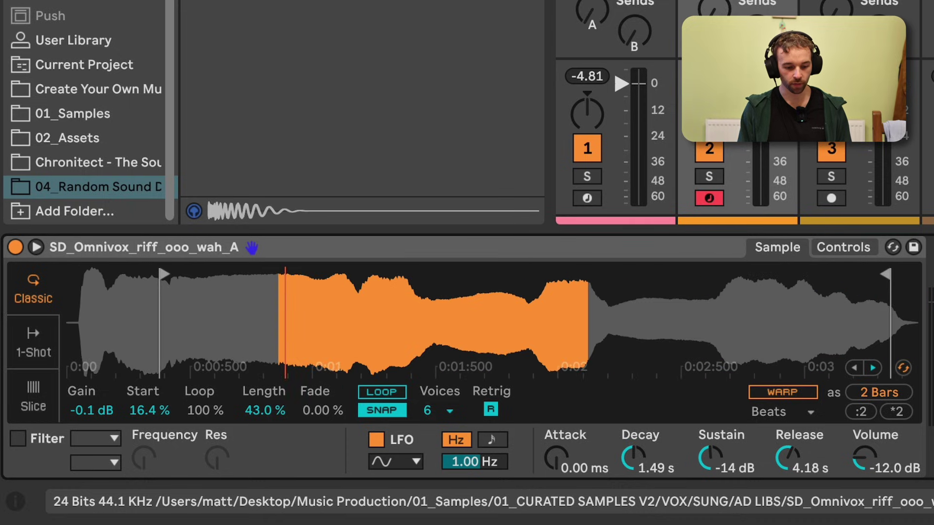
pyautogui.click(384, 392)
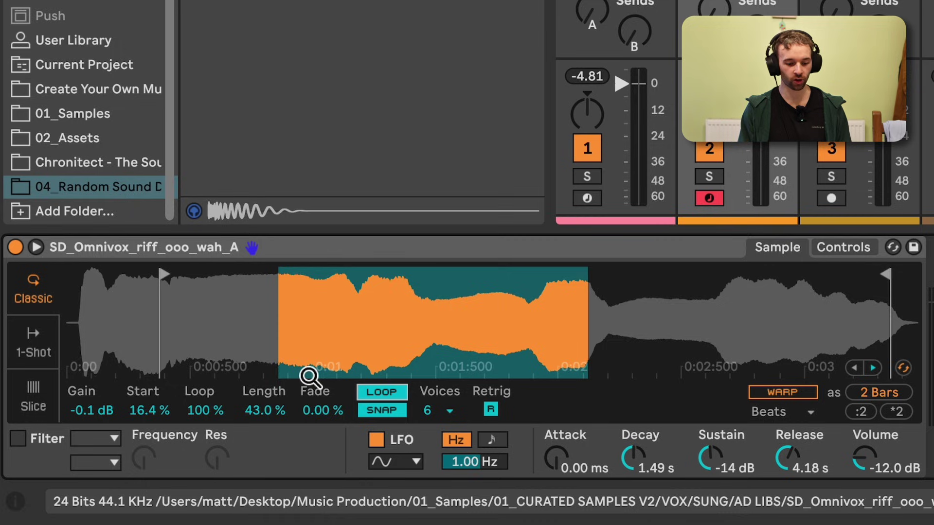
pyautogui.moveTo(217, 419); pyautogui.dragTo(217, 440)
pyautogui.moveTo(344, 412); pyautogui.dragTo(344, 364)
pyautogui.moveTo(218, 417); pyautogui.dragTo(218, 413)
pyautogui.moveTo(323, 409); pyautogui.dragTo(323, 423)
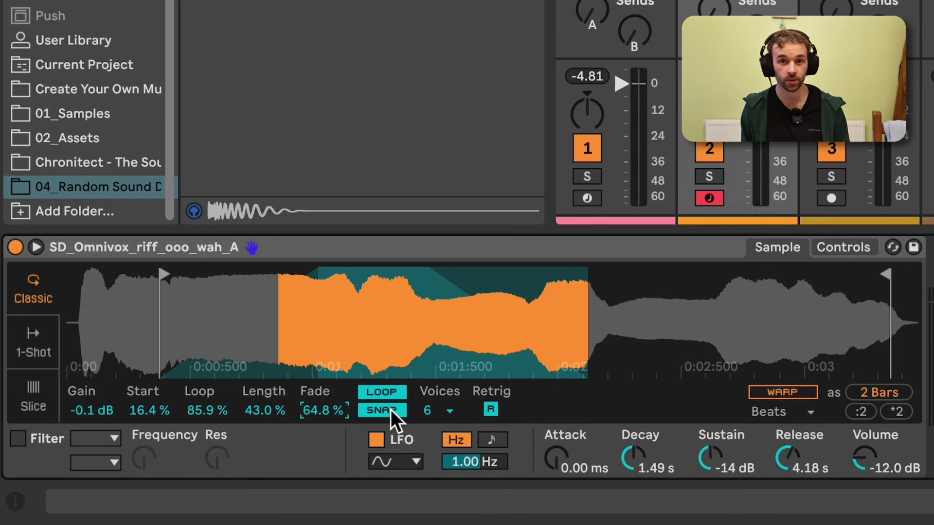
# Warp the sample in Simpler and swap it for a similar one, then choose another vocal file from the similar files.
pyautogui.click(781, 395)
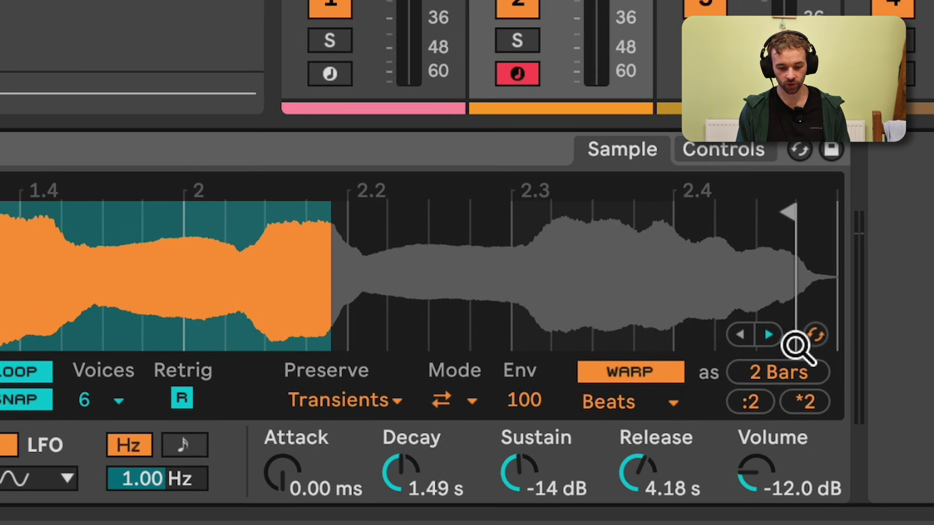
pyautogui.click(770, 338)
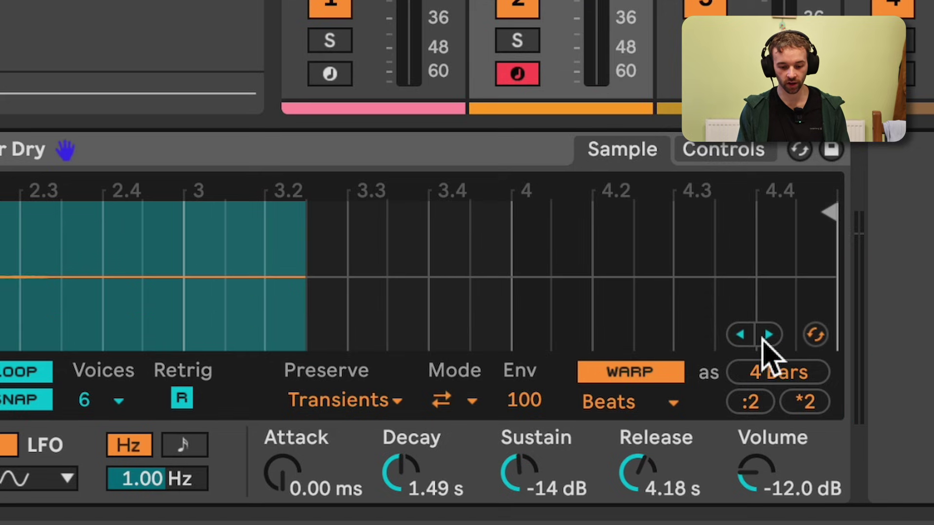
pyautogui.click(816, 335)
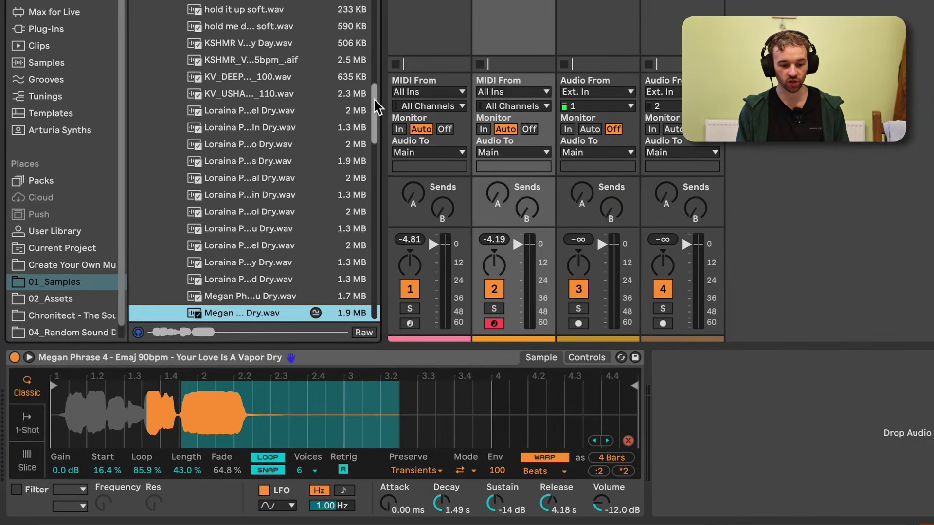
pyautogui.scroll(-5, 178, 0)
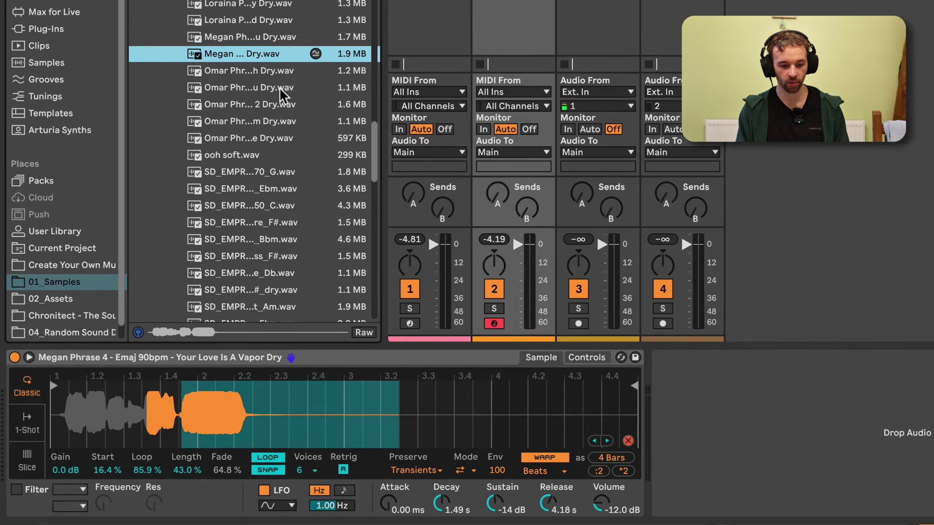
pyautogui.click(273, 73)
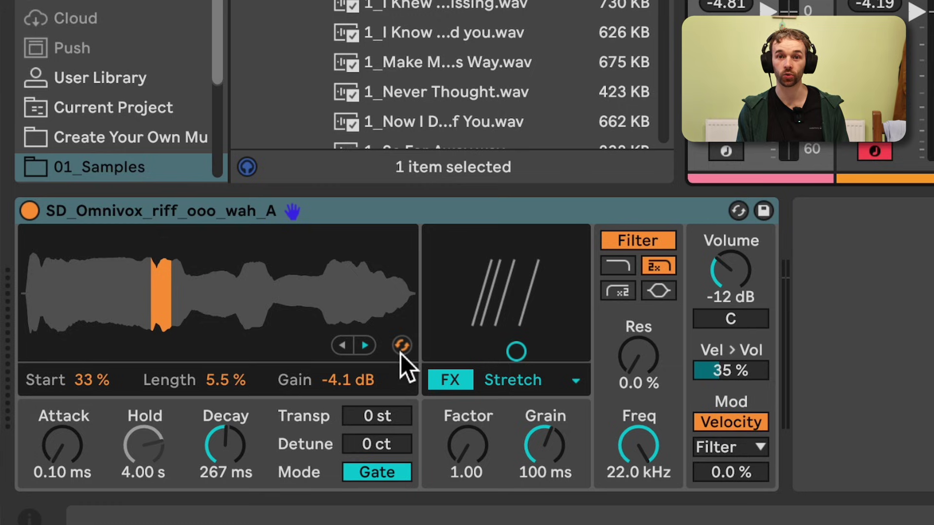
# Swap the Drum Sampler's vocal sample for the next similar sample.
pyautogui.rightClick(216, 304)
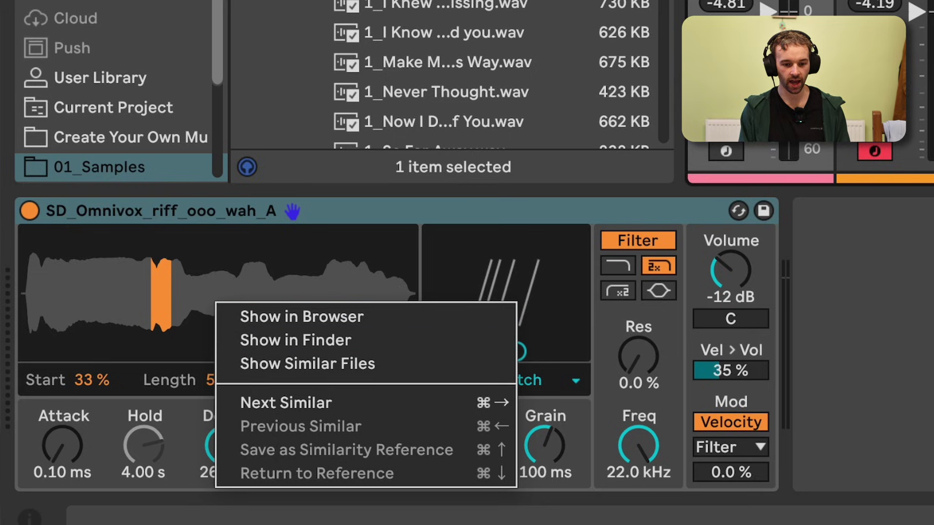
pyautogui.click(285, 402)
pyautogui.rightClick(483, 291)
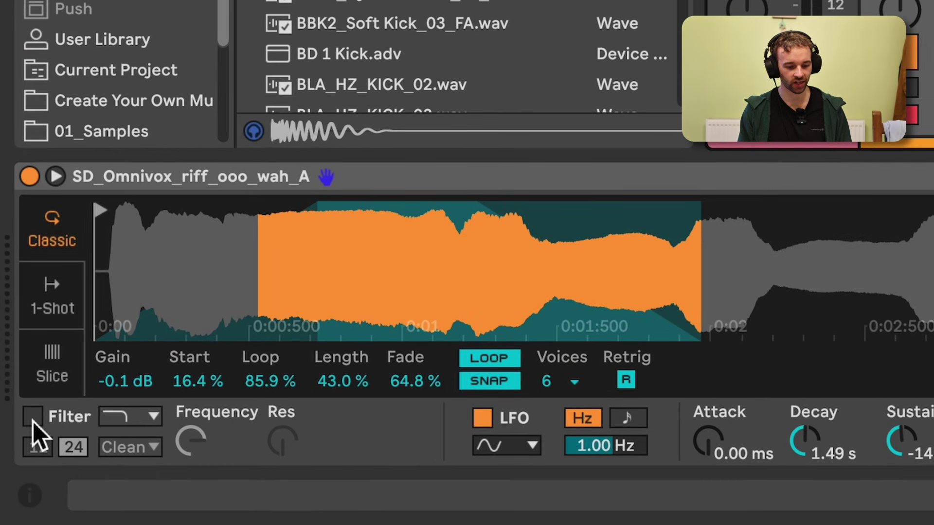
# Turn on Simpler's filter, view the filter types and compare the 12 and 24 dB slopes, ending on 24.
pyautogui.click(32, 417)
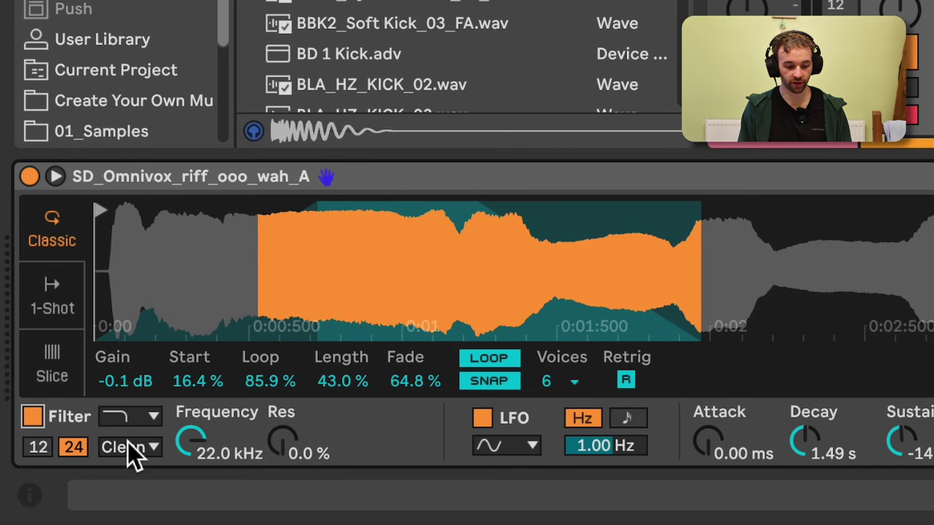
pyautogui.click(146, 420)
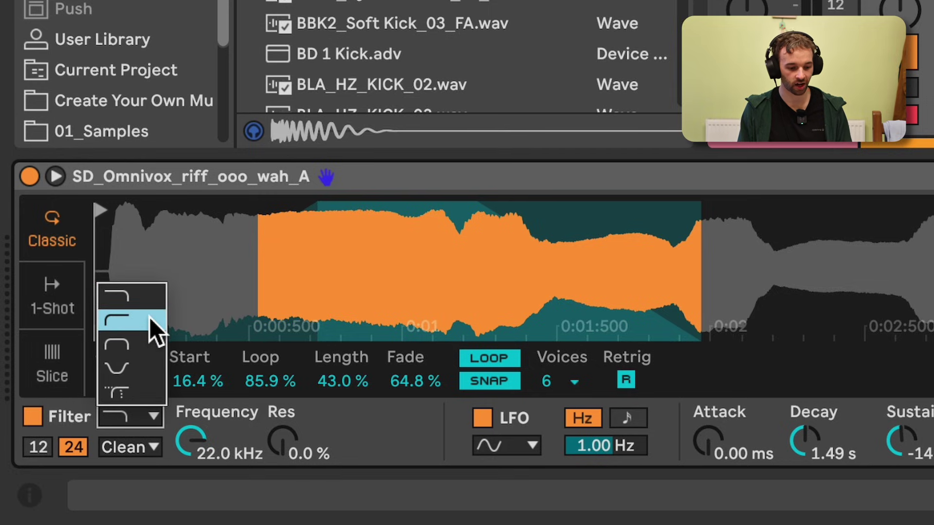
pyautogui.click(151, 389)
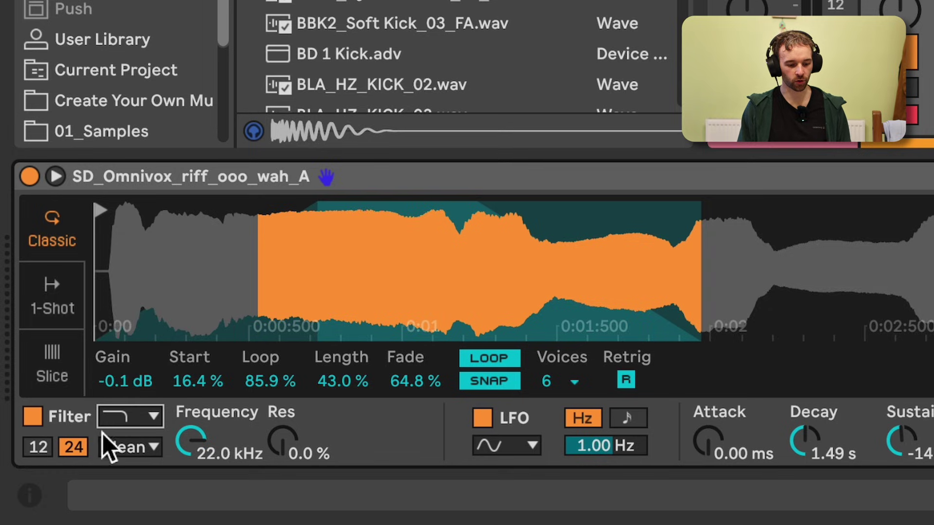
pyautogui.click(50, 450)
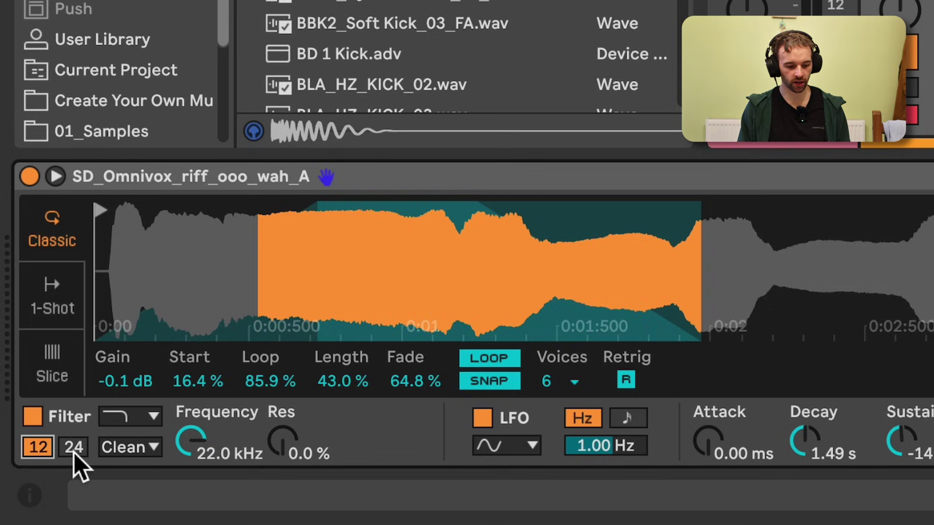
pyautogui.click(74, 450)
# Set Simpler's filter circuit to MS2, with Drive at 10.3 dB and Frequency at 14.5 kHz.
pyautogui.click(140, 448)
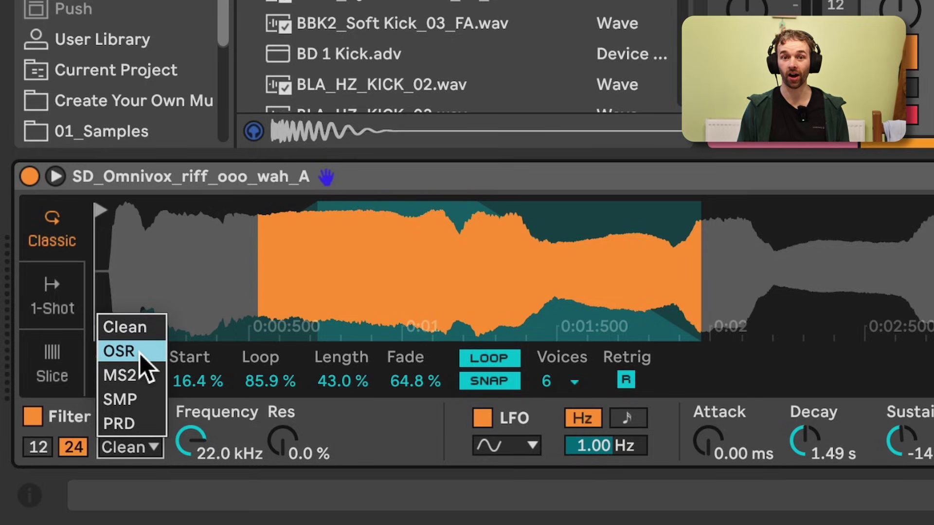
pyautogui.click(118, 454)
pyautogui.press('Down')
pyautogui.press('Down')
pyautogui.moveTo(357, 440); pyautogui.dragTo(357, 411)
pyautogui.moveTo(225, 463); pyautogui.dragTo(200, 440)
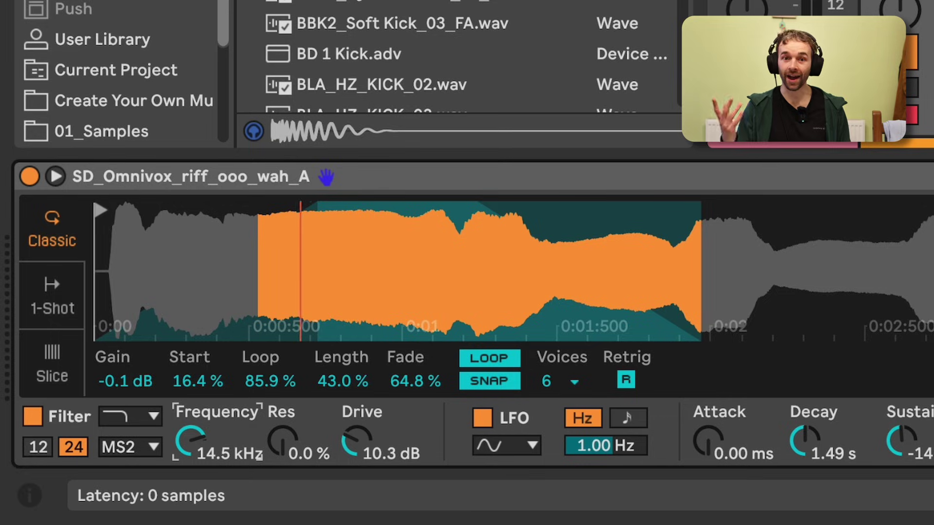
# Open Simpler's detailed controls, adjust the filter's velocity modulation and display the filter envelope.
pyautogui.click(309, 389)
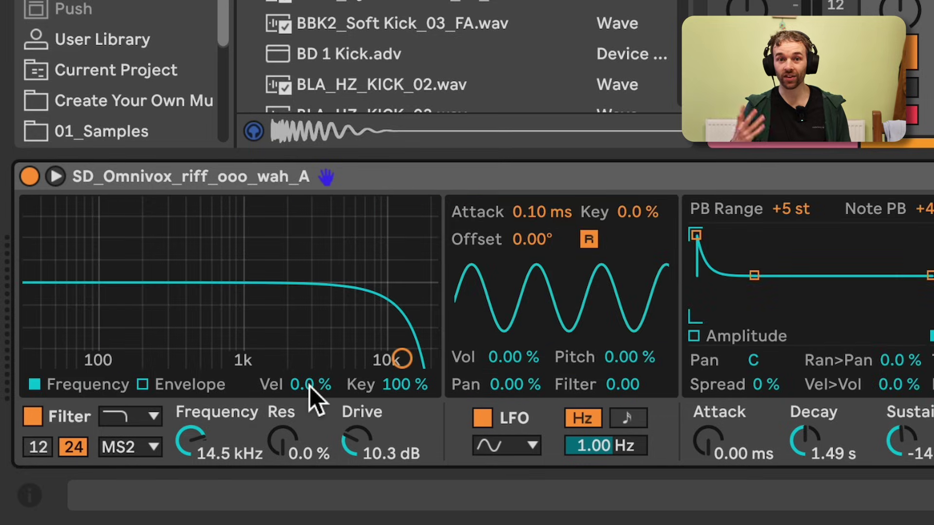
pyautogui.moveTo(320, 389); pyautogui.dragTo(337, 400)
pyautogui.click(185, 385)
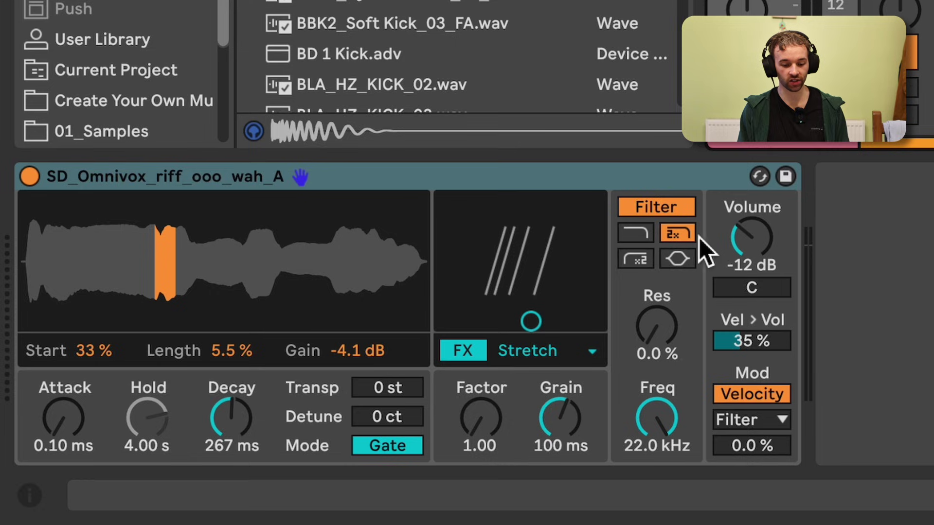
# Bypass and re-enable the Drum Sampler's filter, try both low-pass types with Freq at 771 Hz, and switch to the high-pass type.
pyautogui.click(679, 210)
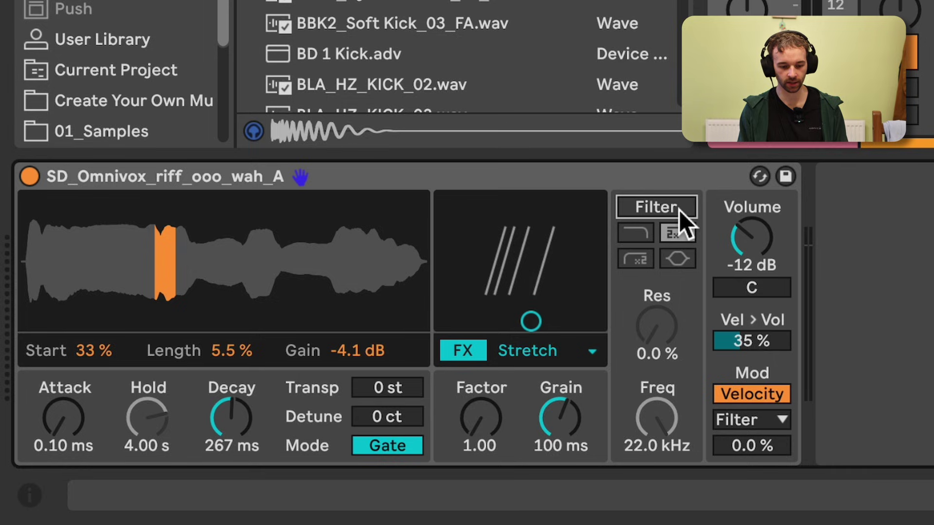
pyautogui.click(664, 202)
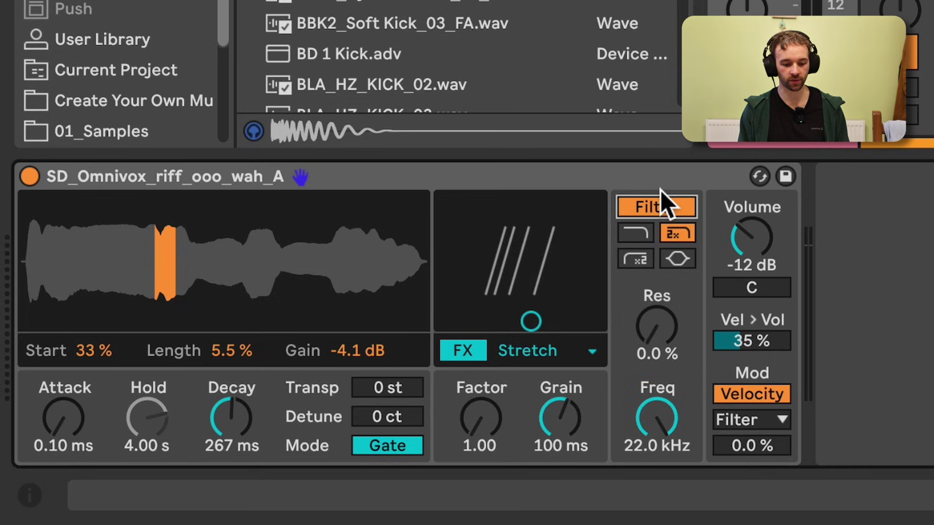
pyautogui.click(649, 239)
pyautogui.click(677, 235)
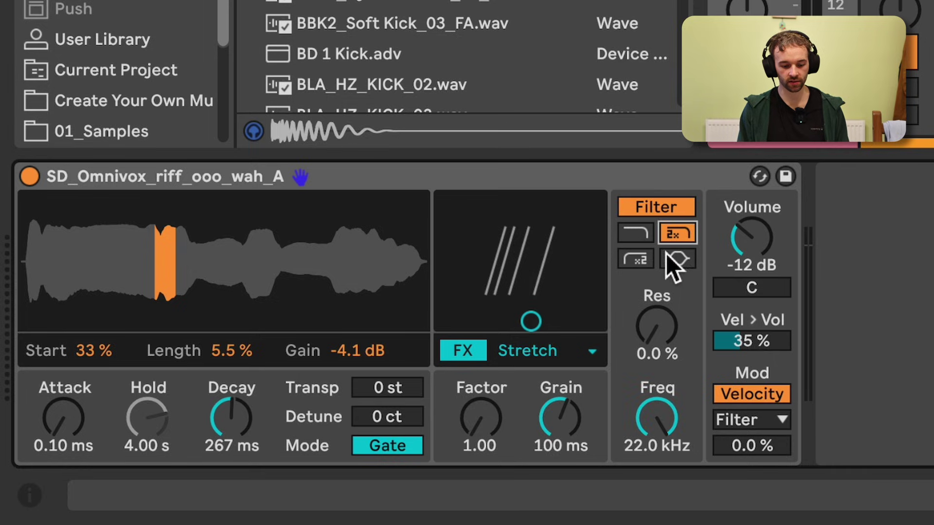
pyautogui.moveTo(653, 370); pyautogui.dragTo(666, 401)
pyautogui.click(636, 261)
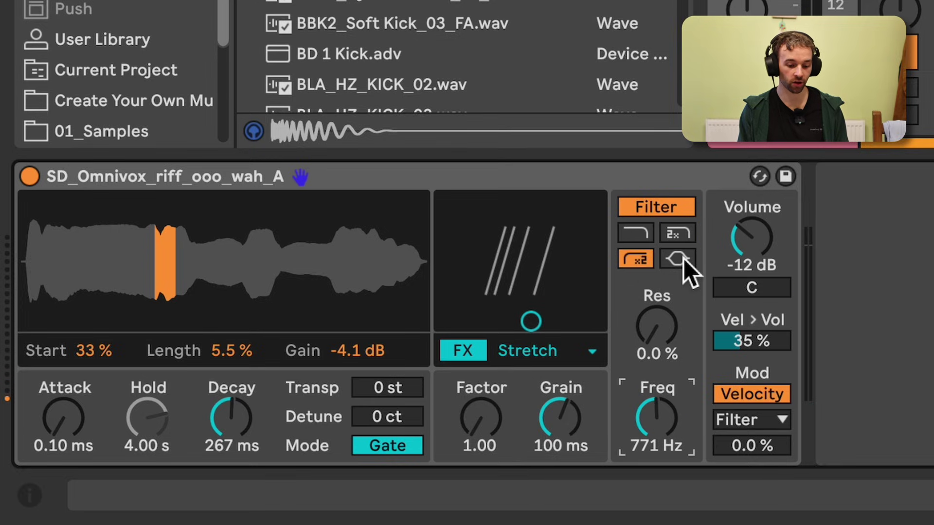
# Switch the Drum Sampler's filter to the peak type, then set its Gain to -12 dB and Freq to 902 Hz.
pyautogui.click(678, 259)
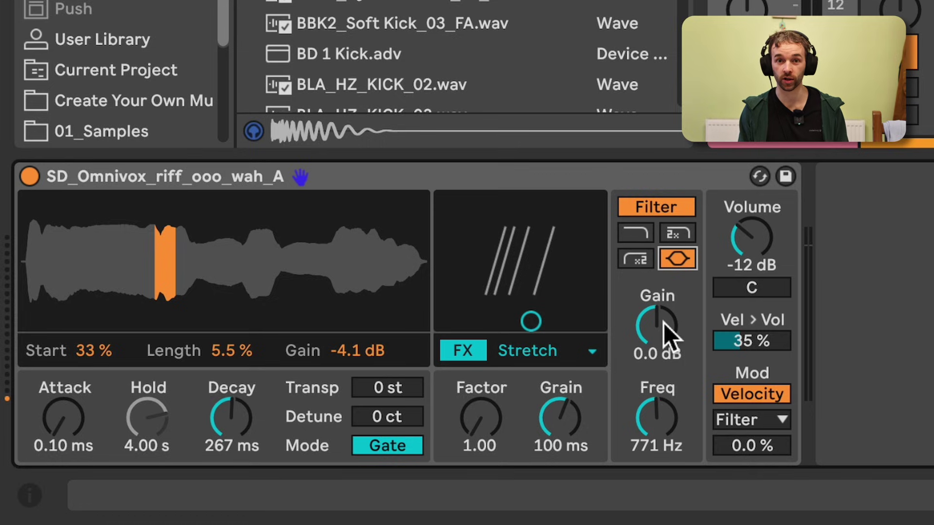
pyautogui.moveTo(656, 418); pyautogui.dragTo(661, 306)
pyautogui.moveTo(652, 442); pyautogui.dragTo(652, 473)
pyautogui.moveTo(656, 418); pyautogui.dragTo(657, 404)
pyautogui.moveTo(657, 326); pyautogui.dragTo(657, 365)
pyautogui.moveTo(656, 419)
pyautogui.mouseDown()
pyautogui.moveTo(656, 370)
pyautogui.moveTo(652, 423)
pyautogui.mouseUp()
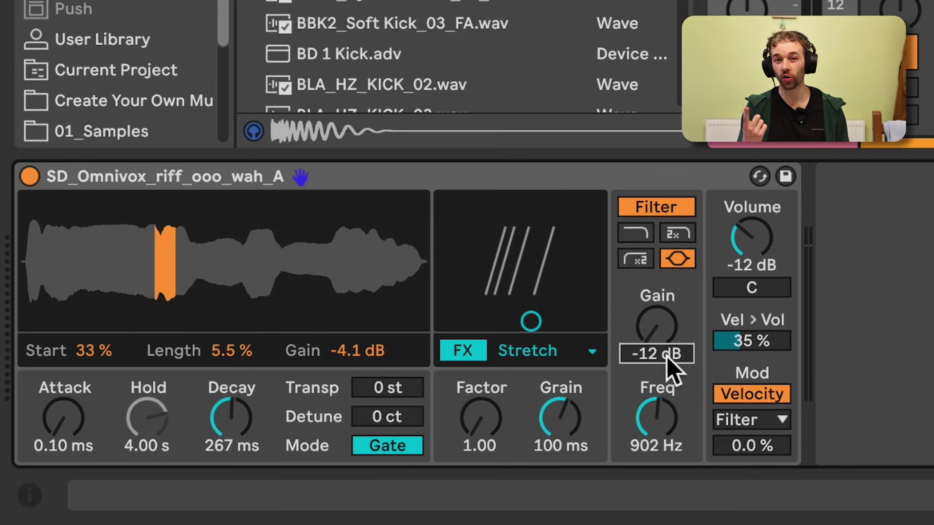
# Try Slide as the modulation source, switch the filter to the single low-pass type and set Velocity modulation of Filter to 70 %.
pyautogui.click(778, 396)
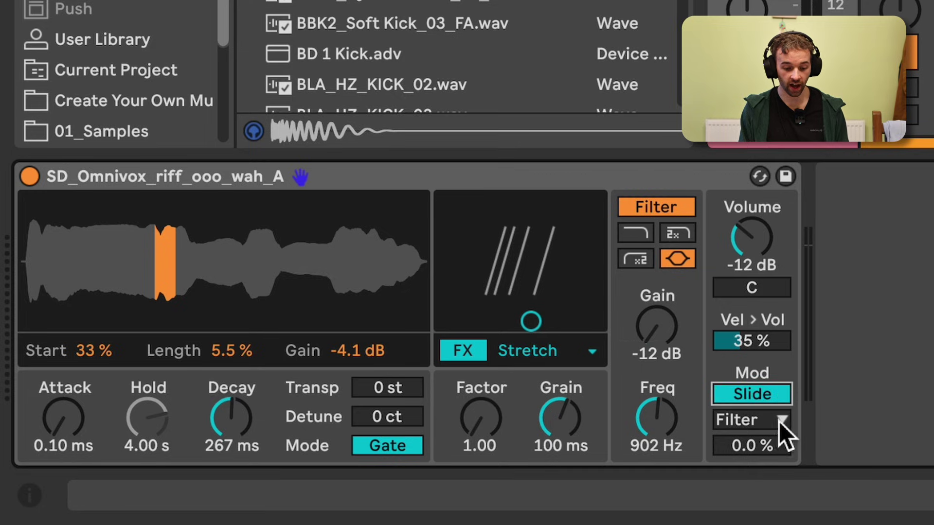
pyautogui.click(778, 421)
pyautogui.click(778, 422)
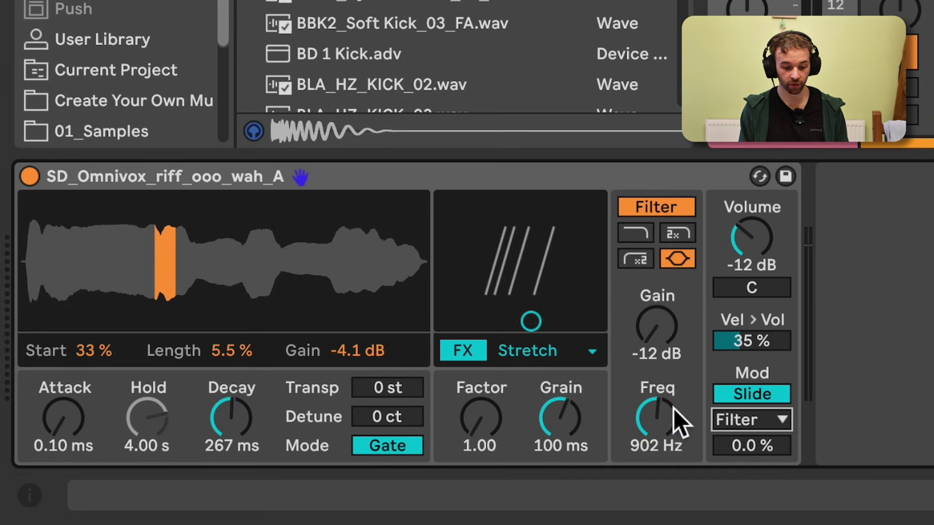
pyautogui.click(642, 232)
pyautogui.moveTo(753, 447); pyautogui.dragTo(761, 454)
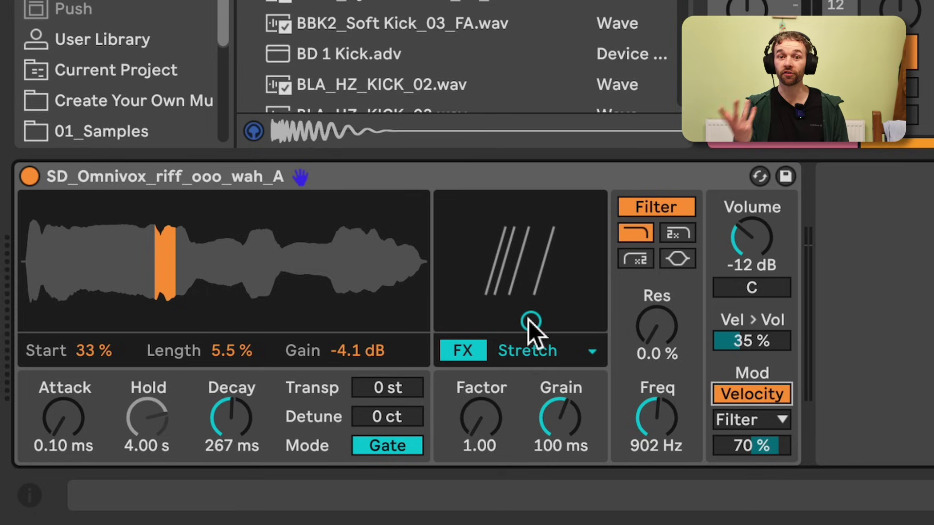
# Keep Stretch as the Drum Sampler's effect, set Factor to 5.88 and Grain to 108 ms, and vary both further together.
pyautogui.click(581, 354)
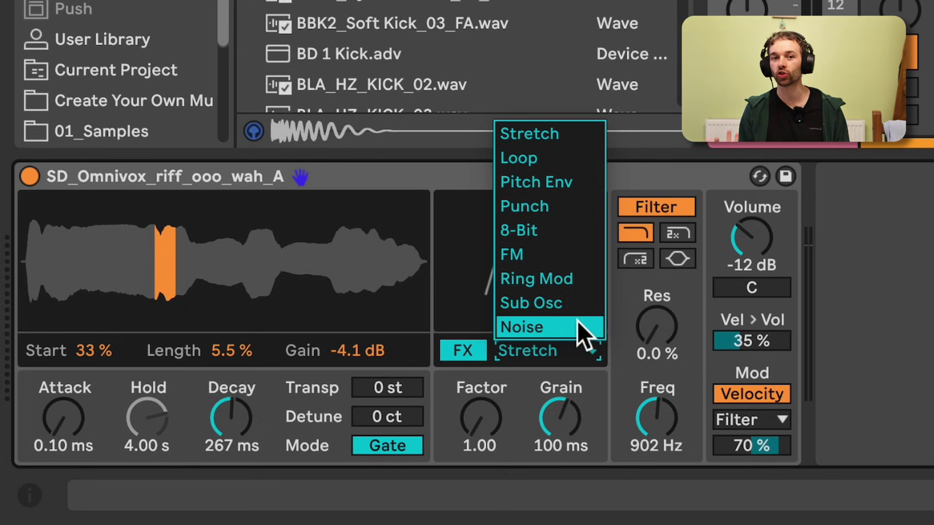
pyautogui.click(511, 390)
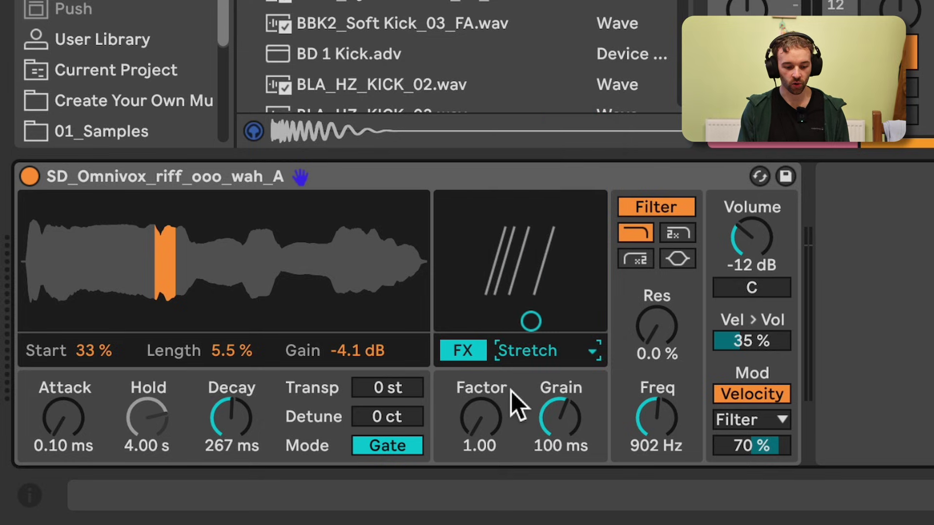
pyautogui.moveTo(489, 418)
pyautogui.mouseDown()
pyautogui.moveTo(489, 384)
pyautogui.moveTo(489, 416)
pyautogui.mouseUp()
pyautogui.moveTo(560, 417); pyautogui.dragTo(559, 435)
pyautogui.moveTo(528, 323); pyautogui.dragTo(475, 273)
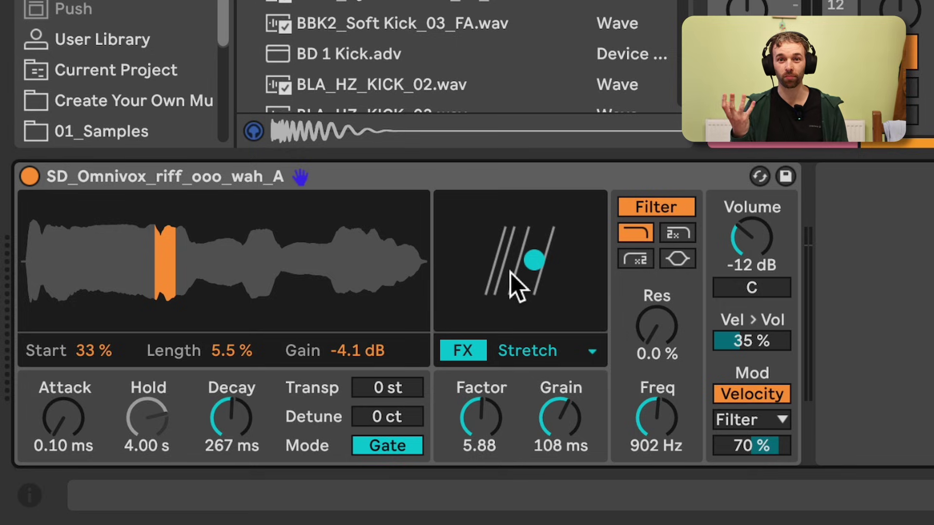
pyautogui.moveTo(510, 273); pyautogui.dragTo(540, 284)
# Switch the Drum Sampler's effect to Loop and adjust its Offset and Length together.
pyautogui.click(534, 350)
pyautogui.click(571, 163)
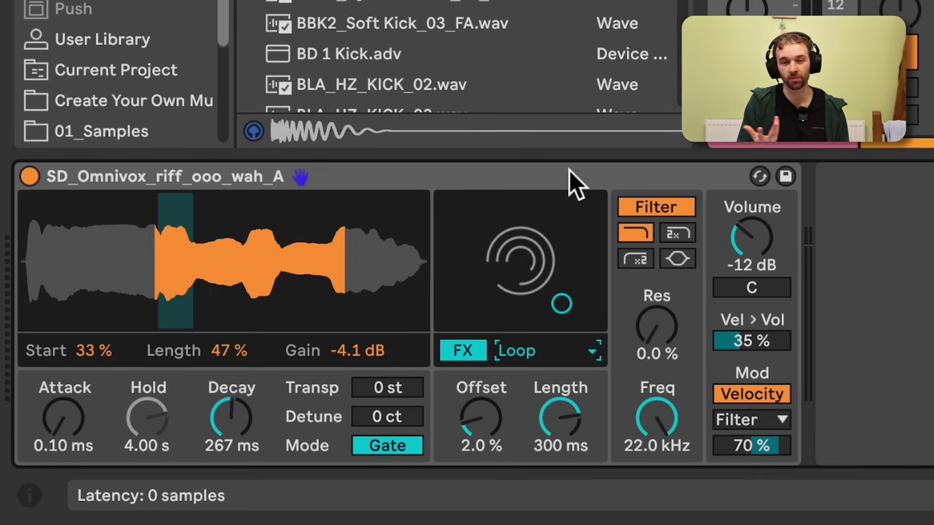
pyautogui.moveTo(561, 304); pyautogui.dragTo(568, 264)
# Switch the Drum Sampler's effect to Pitch Env and set its Amount to 23 % and Decay to 587 ms.
pyautogui.click(526, 351)
pyautogui.click(553, 184)
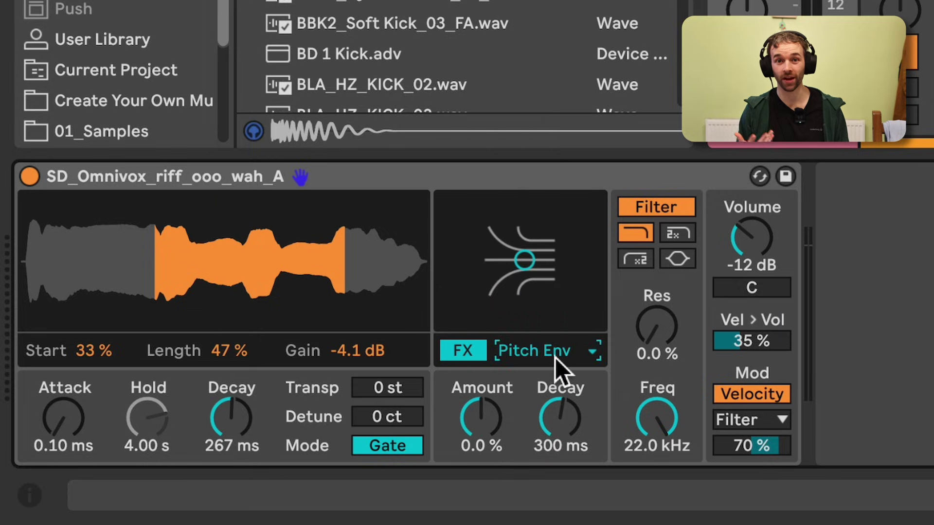
pyautogui.moveTo(524, 260); pyautogui.dragTo(545, 247)
# Switch the Drum Sampler's effect to Punch.
pyautogui.click(558, 351)
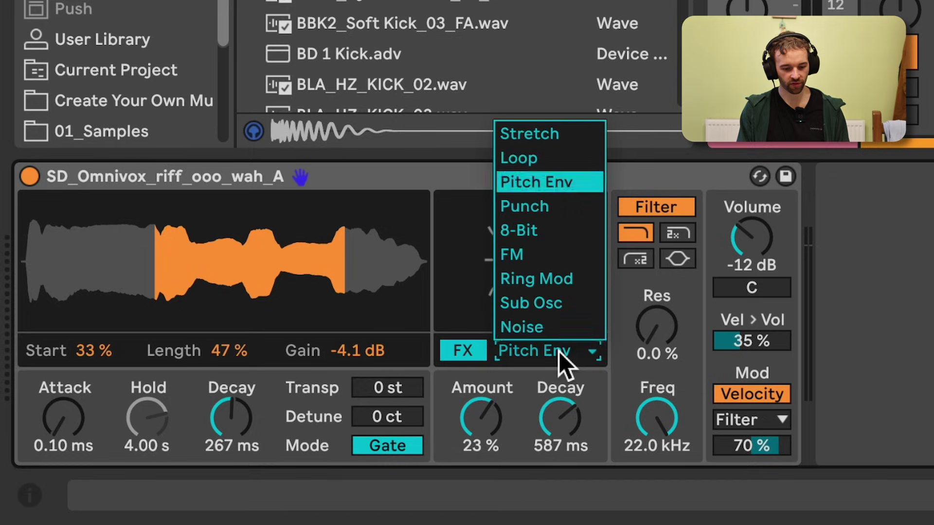
pyautogui.click(565, 206)
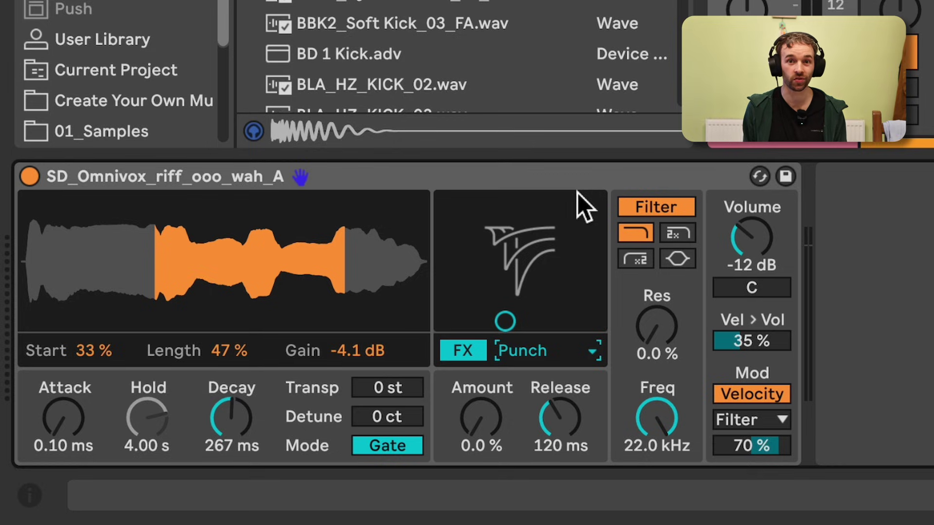
# Set the Drum Sampler's Punch Amount to 96 % and Release to 886 ms, and switch the effect to 8-Bit and adjust it.
pyautogui.moveTo(505, 321); pyautogui.dragTo(590, 204)
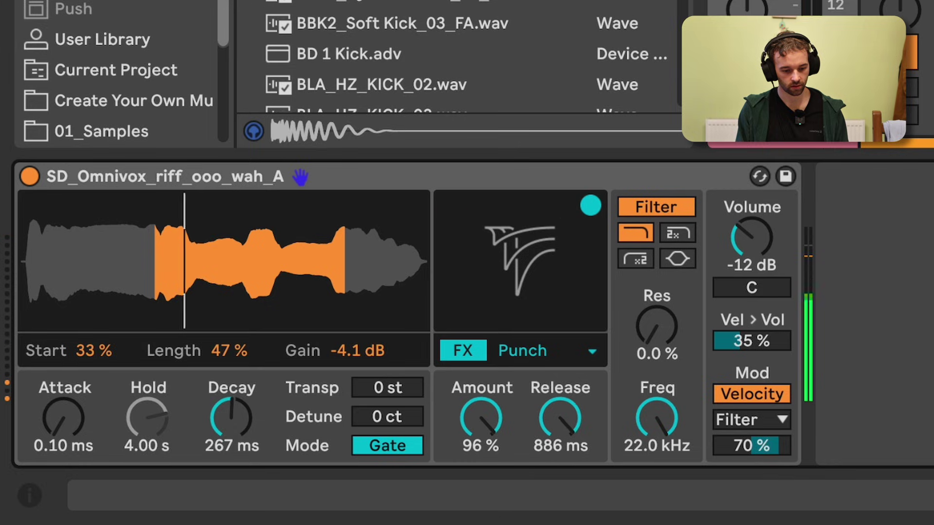
pyautogui.click(554, 349)
pyautogui.click(550, 231)
pyautogui.moveTo(600, 231)
pyautogui.mouseDown()
pyautogui.moveTo(581, 217)
pyautogui.moveTo(492, 243)
pyautogui.moveTo(462, 318)
pyautogui.moveTo(453, 283)
pyautogui.moveTo(468, 244)
pyautogui.moveTo(527, 217)
pyautogui.moveTo(588, 249)
pyautogui.moveTo(596, 312)
pyautogui.moveTo(592, 240)
pyautogui.mouseUp()
# Switch the Drum Sampler's effect to FM and set its Amount to 30 % and Freq to 1.09 kHz.
pyautogui.click(554, 351)
pyautogui.click(565, 244)
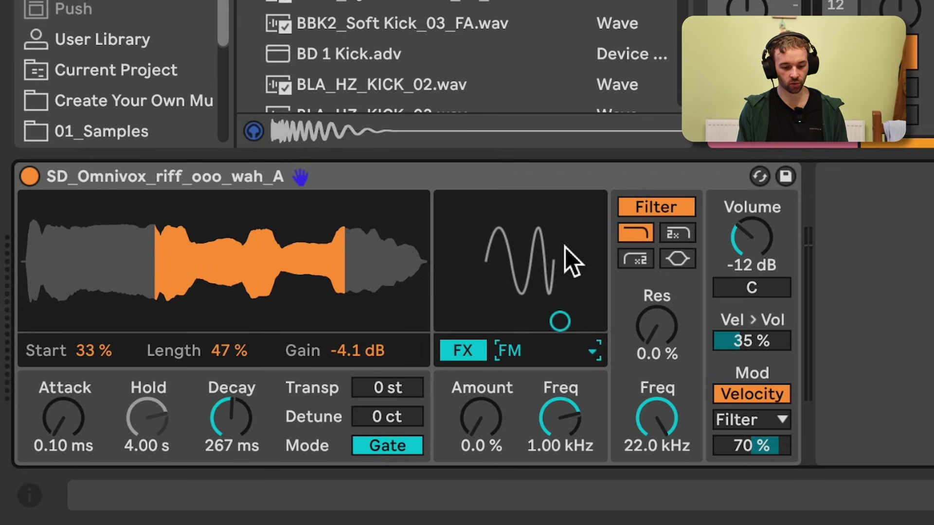
pyautogui.moveTo(559, 320); pyautogui.dragTo(561, 239)
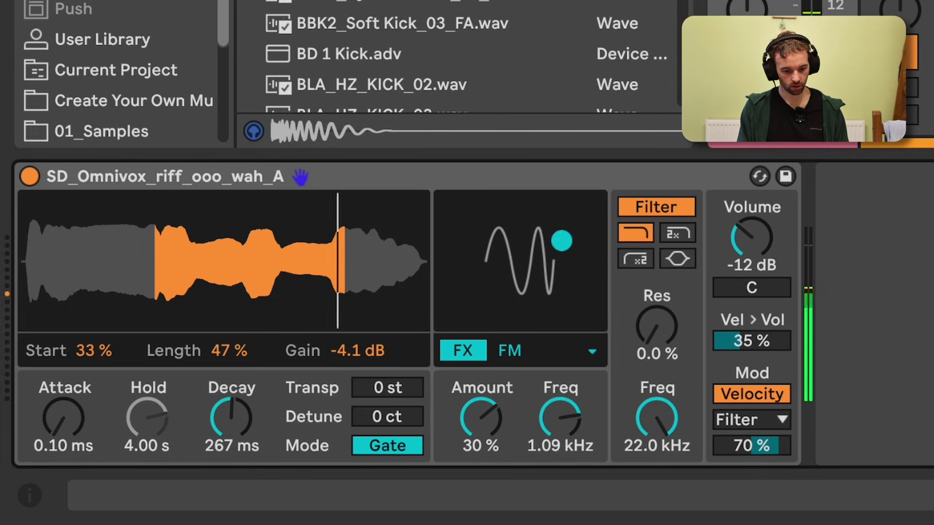
# Switch the Drum Sampler's effect to Ring Mod and set its Amount to 21 % and Freq to 75.8 Hz.
pyautogui.click(535, 350)
pyautogui.click(570, 275)
pyautogui.moveTo(545, 317); pyautogui.dragTo(549, 223)
# Switch the Drum Sampler's effect to Sub Osc and adjust its Amount and Freq together.
pyautogui.click(567, 352)
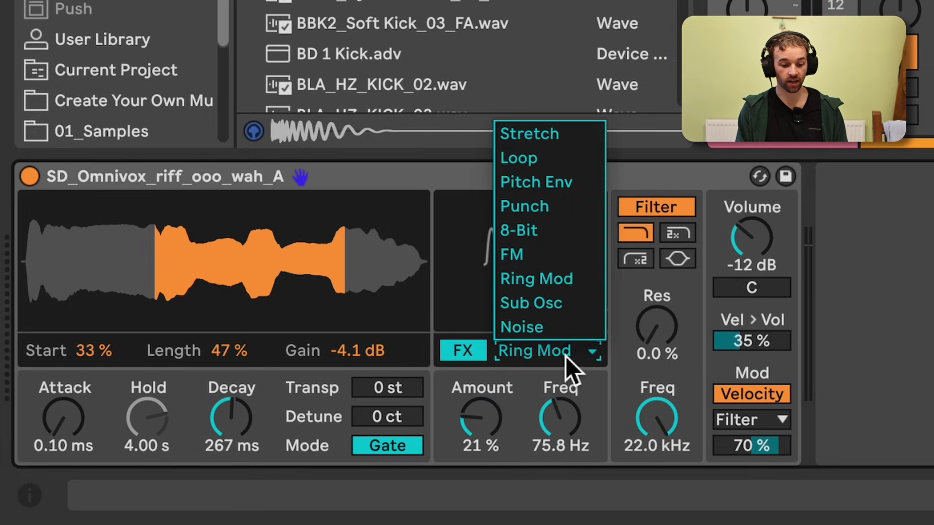
pyautogui.click(587, 297)
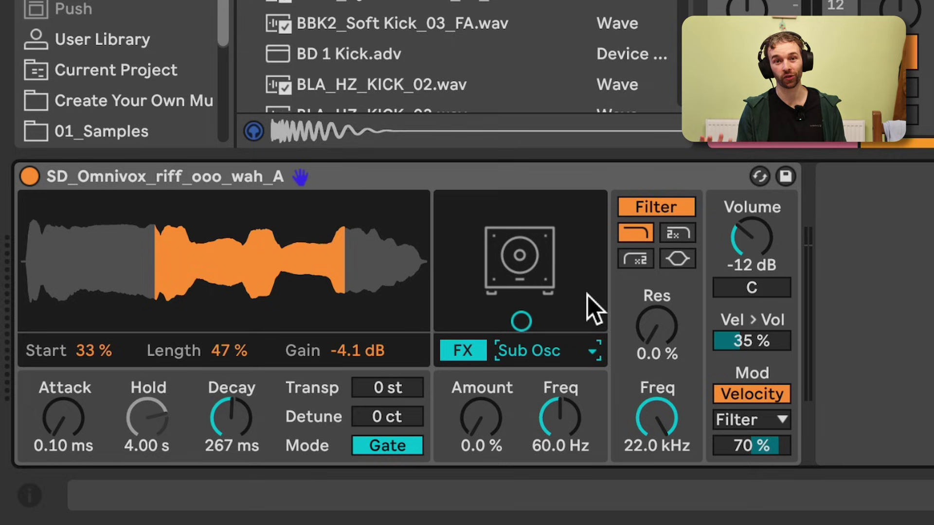
pyautogui.moveTo(486, 321); pyautogui.dragTo(471, 198)
# Switch the Drum Sampler's effect to Noise and set its Amount to 100 % and Color to 260 Hz.
pyautogui.click(566, 351)
pyautogui.click(561, 328)
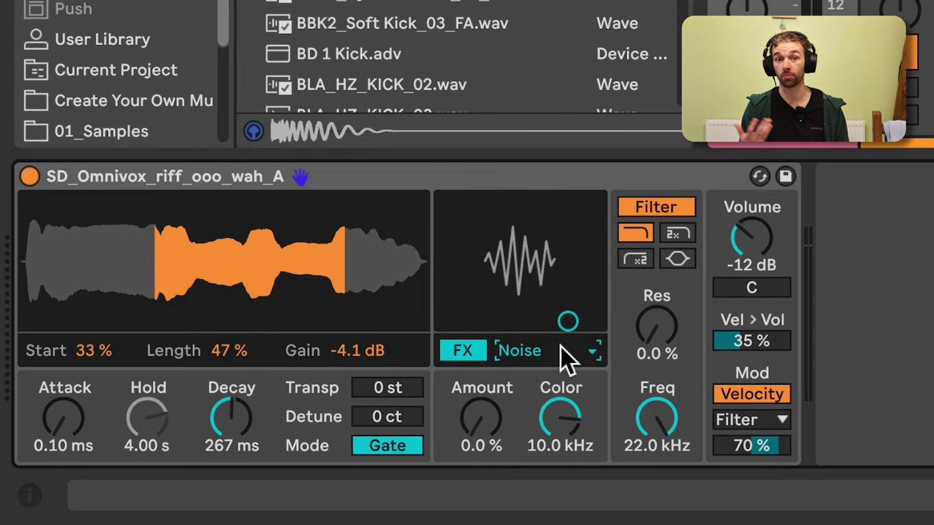
pyautogui.moveTo(546, 276); pyautogui.dragTo(455, 200)
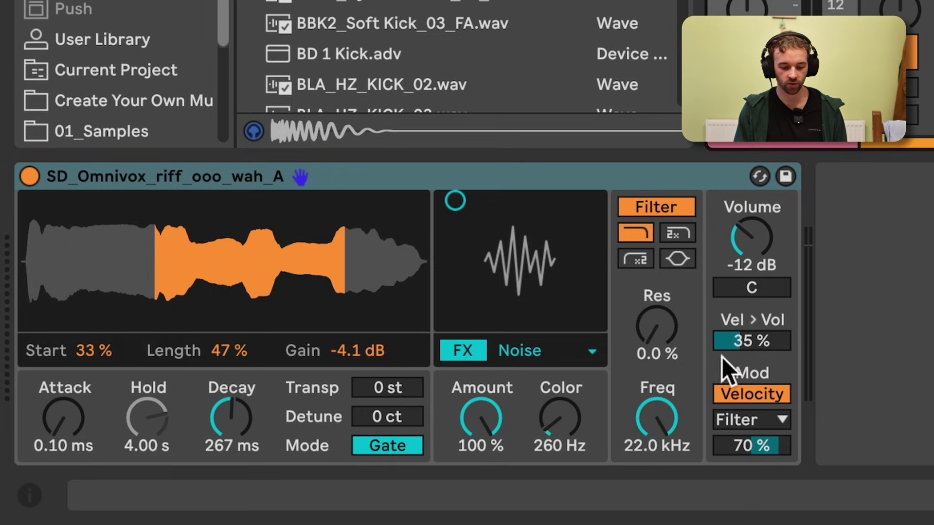
# Try Slide as the Drum Sampler's modulation source, return to Velocity, and set its Filter modulation amount to 42 %.
pyautogui.click(762, 400)
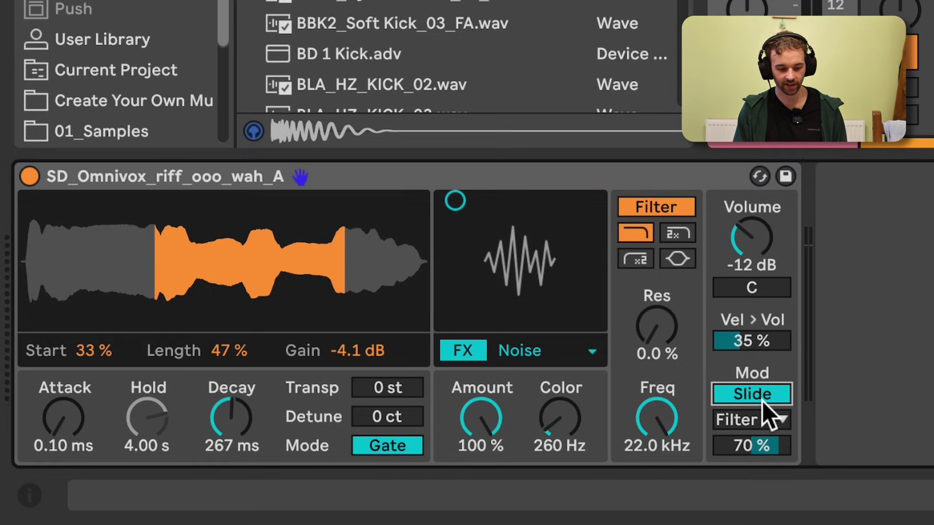
pyautogui.click(762, 401)
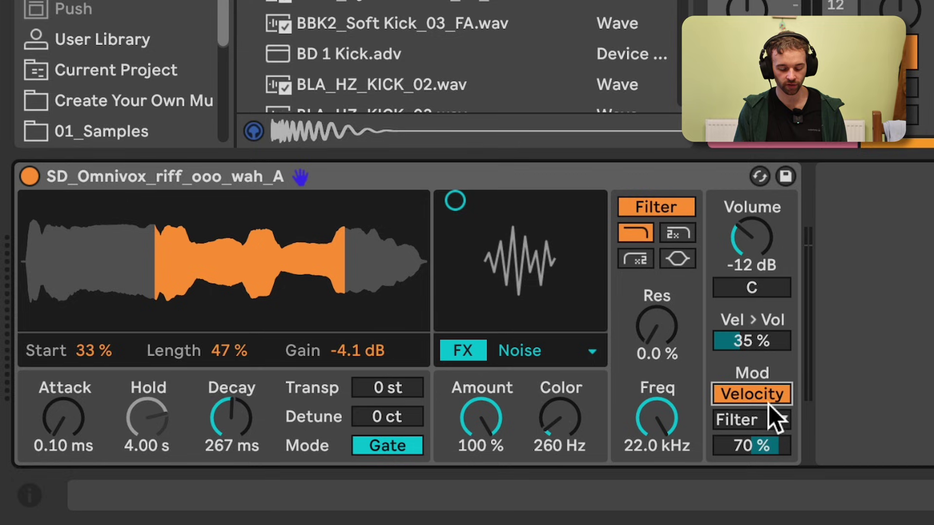
pyautogui.click(780, 421)
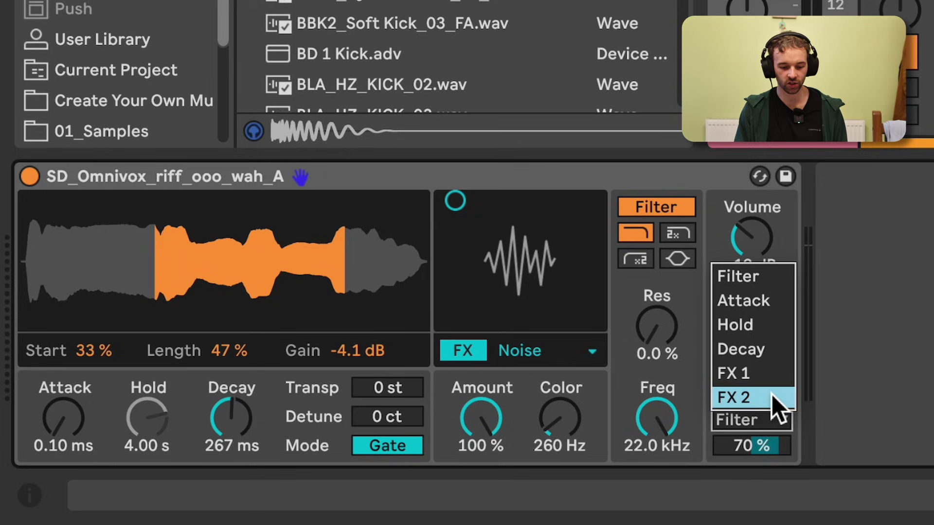
pyautogui.click(763, 445)
pyautogui.moveTo(763, 445); pyautogui.dragTo(763, 482)
pyautogui.moveTo(751, 446); pyautogui.dragTo(751, 418)
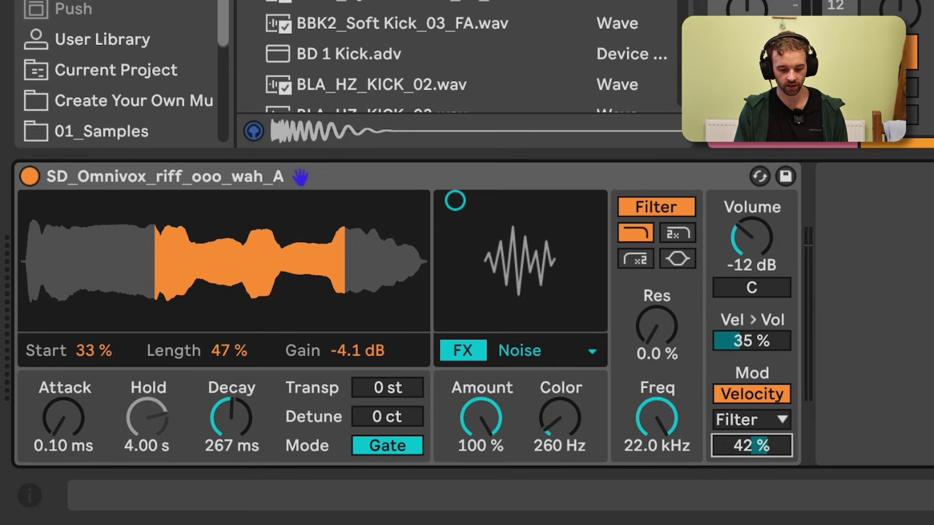
# Route the Drum Sampler's velocity modulation to FX 1 with an amount of 94 %.
pyautogui.click(757, 419)
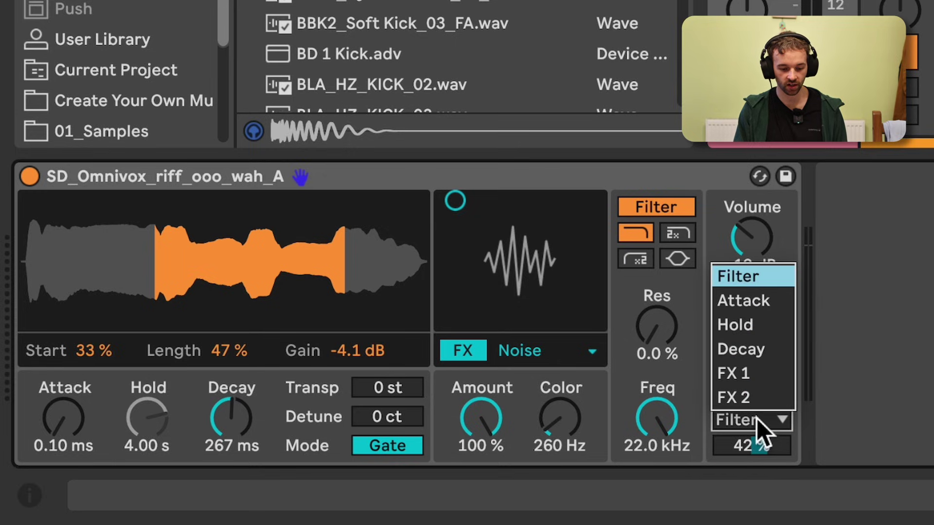
pyautogui.click(767, 369)
pyautogui.moveTo(757, 445); pyautogui.dragTo(756, 427)
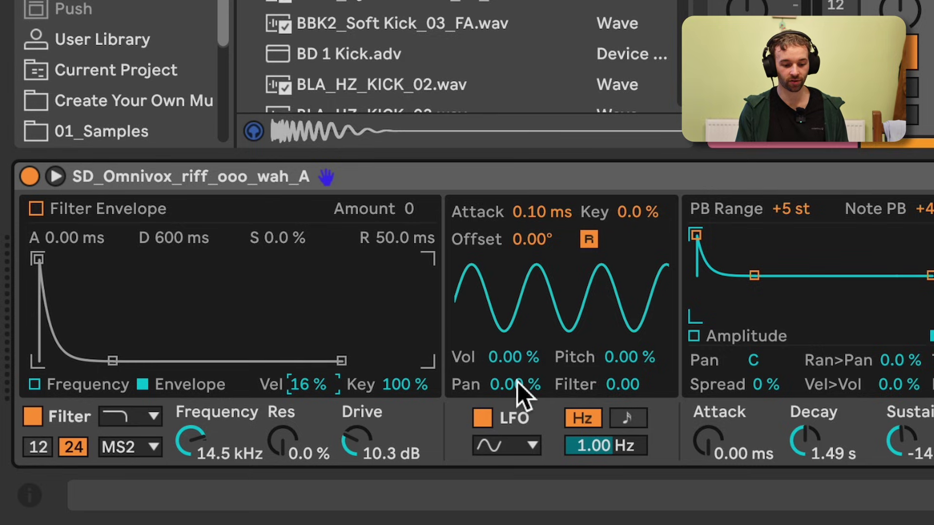
# Examine the LFO's volume, pitch, pan and filter modulation amounts in the Simpler.
pyautogui.click(518, 359)
pyautogui.click(649, 358)
pyautogui.click(508, 384)
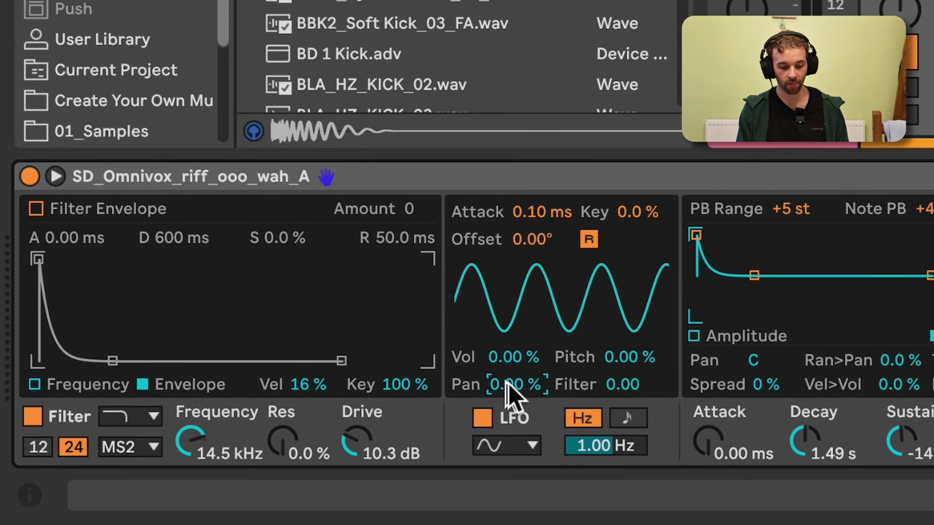
pyautogui.click(616, 372)
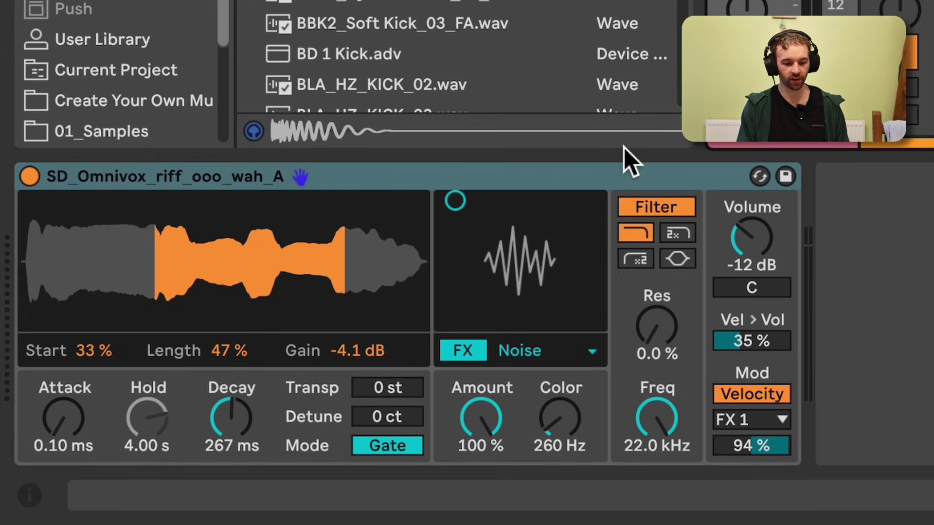
# Convert the Drum Sampler holding the vocal sample into a Simpler.
pyautogui.click(625, 181)
pyautogui.rightClick(379, 180)
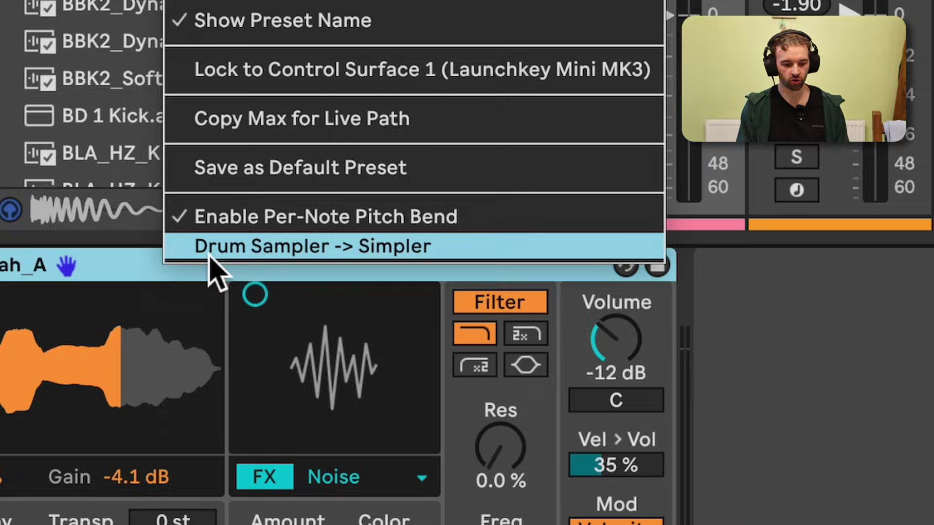
pyautogui.click(368, 252)
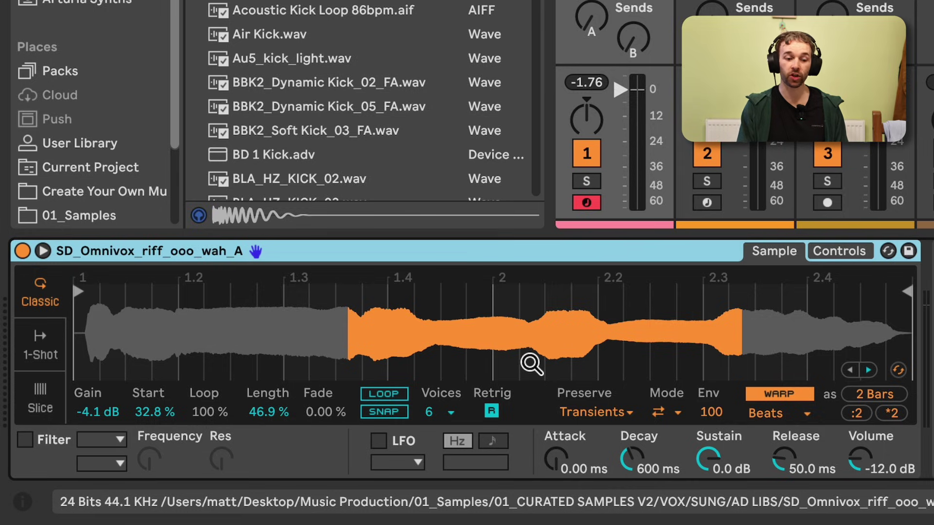
# Set the converted Simpler's transposition to -6 st and its volume to -1.71 dB.
pyautogui.click(155, 412)
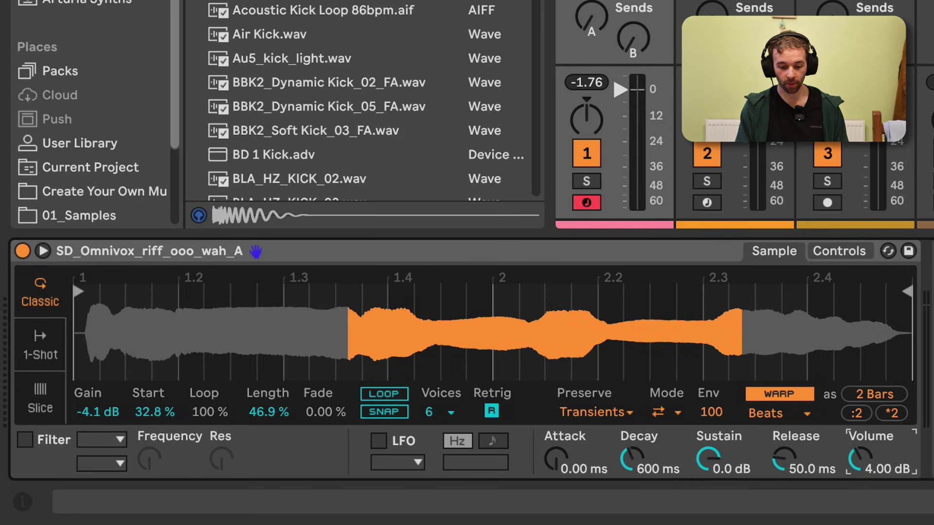
pyautogui.click(854, 253)
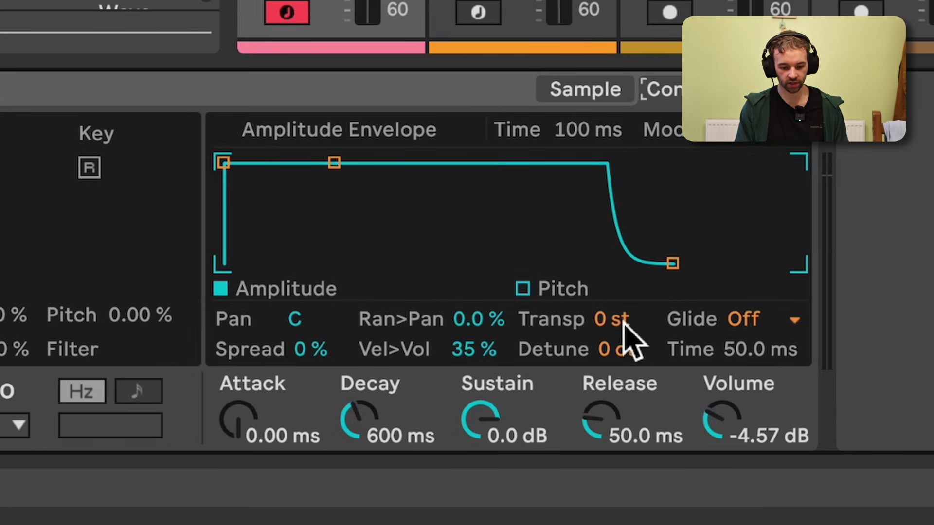
pyautogui.moveTo(623, 324); pyautogui.dragTo(624, 316)
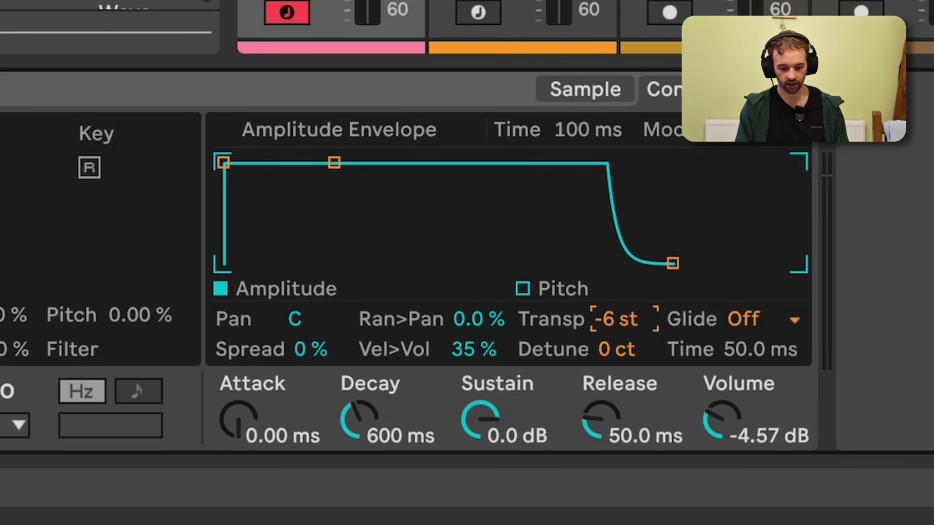
pyautogui.moveTo(715, 424); pyautogui.dragTo(715, 418)
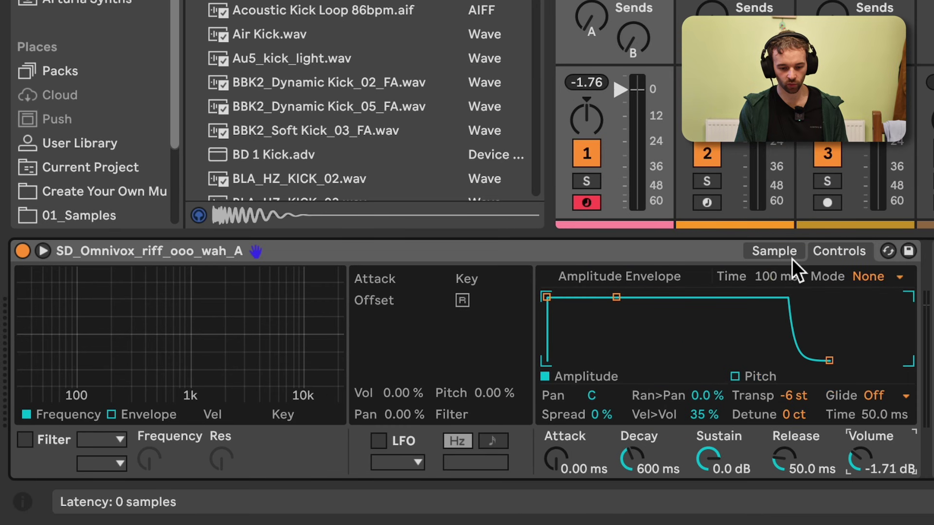
# Set the Simpler sample's Start to 39.8 %, Length to 35.2 % and Gain to -0.1 dB.
pyautogui.click(610, 90)
pyautogui.moveTo(154, 412); pyautogui.dragTo(157, 413)
pyautogui.moveTo(262, 412); pyautogui.dragTo(262, 420)
pyautogui.moveTo(118, 414); pyautogui.dragTo(118, 403)
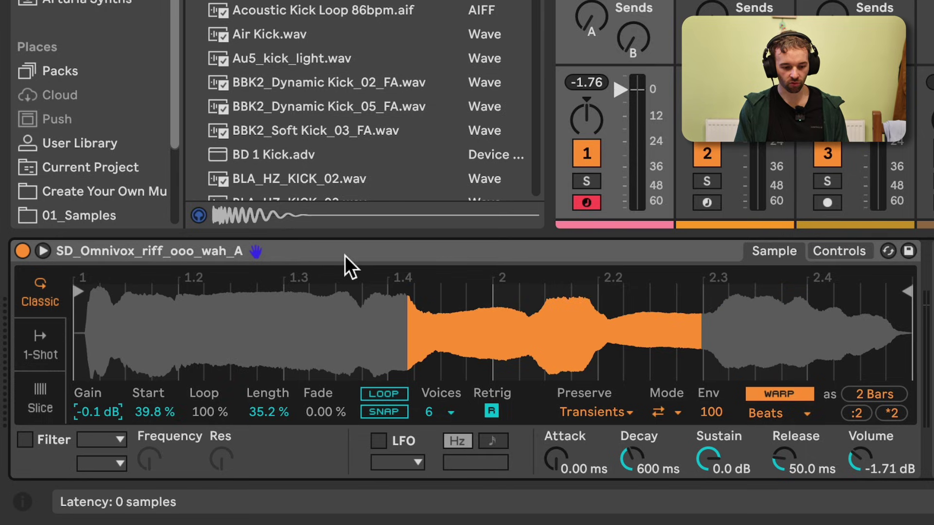
# Convert the edited Simpler back into a Drum Sampler.
pyautogui.rightClick(479, 257)
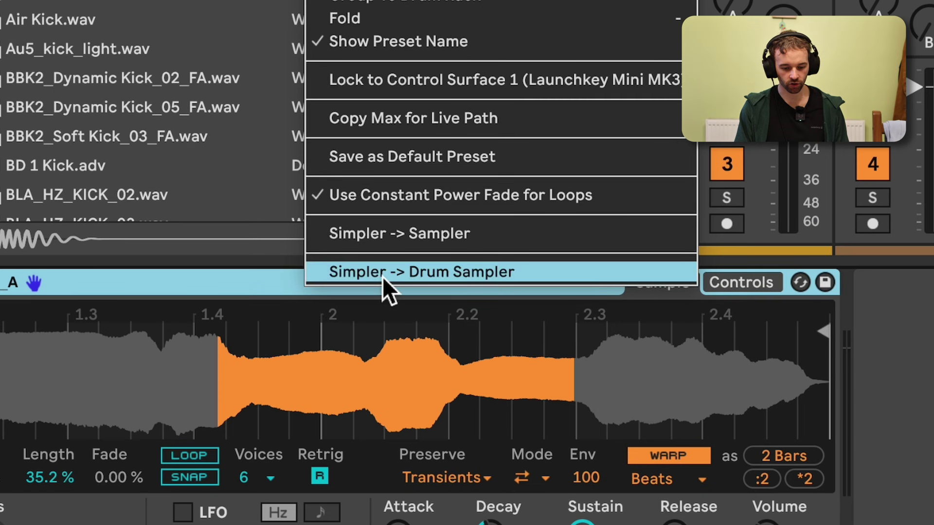
pyautogui.click(382, 276)
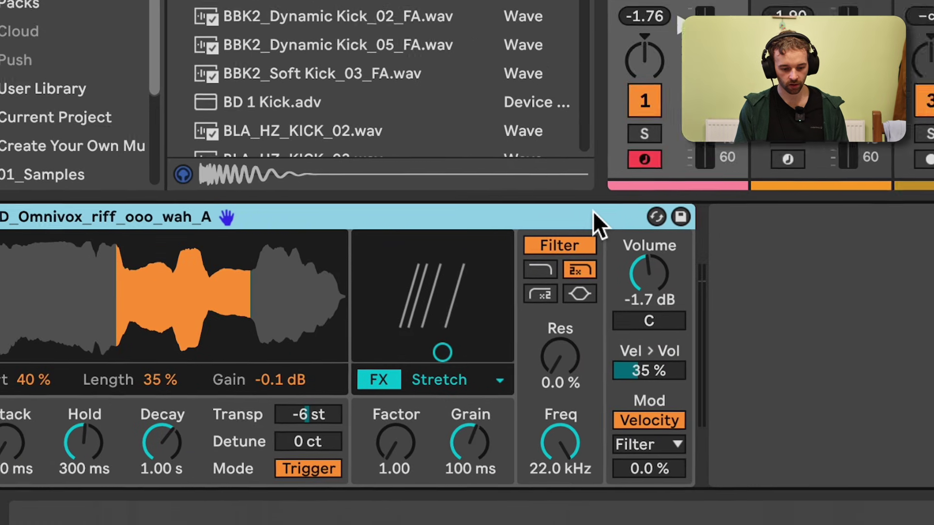